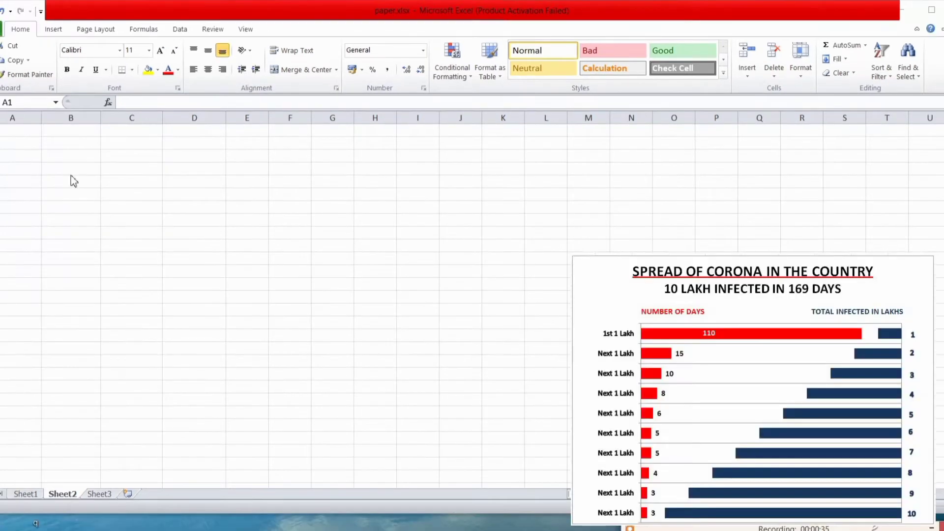
# Enter the header 1ST 1 LAKH in A1 and NEXT 1 LAKH in each cell from B1 to J1
pyautogui.click(5, 131)
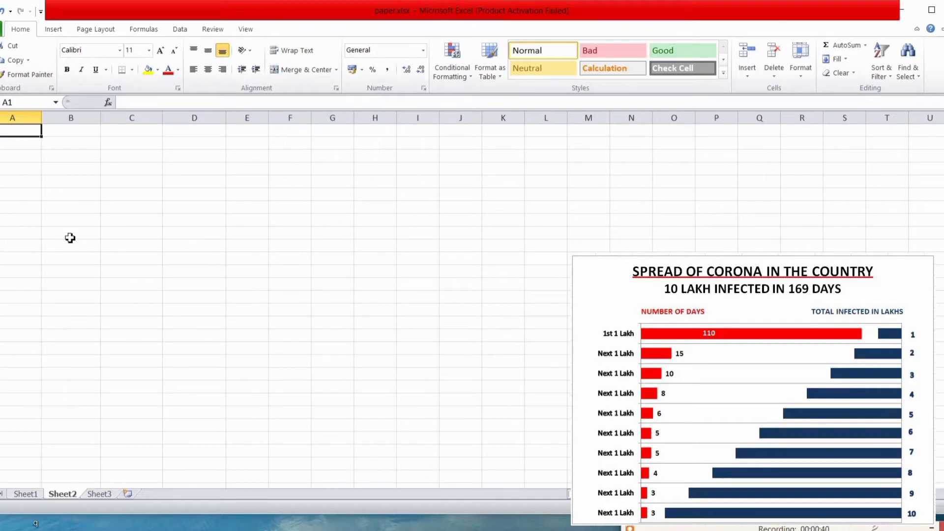
pyautogui.write('1')
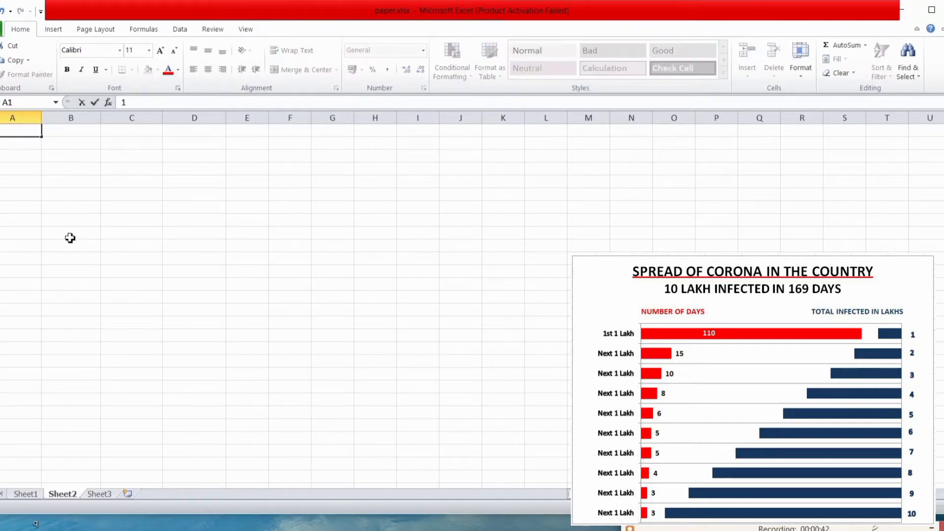
pyautogui.write('ST 1 LAKH')
pyautogui.press('Tab')
pyautogui.write('NEXT')
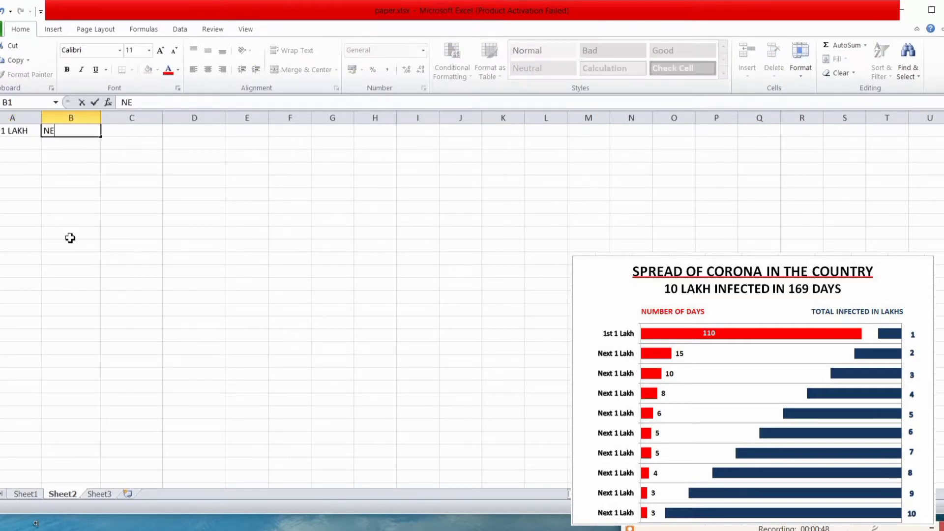
pyautogui.write(' 1 LAKH')
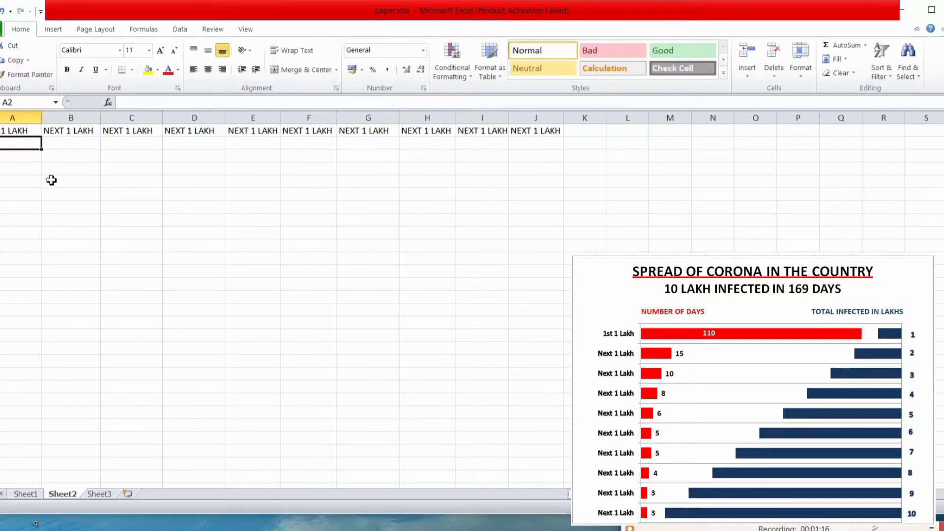
# Enter the day counts 110, 15, 10, 8, 6, 5, 5, 4, 3 and 3 in cells A2 to J2
pyautogui.write('110')
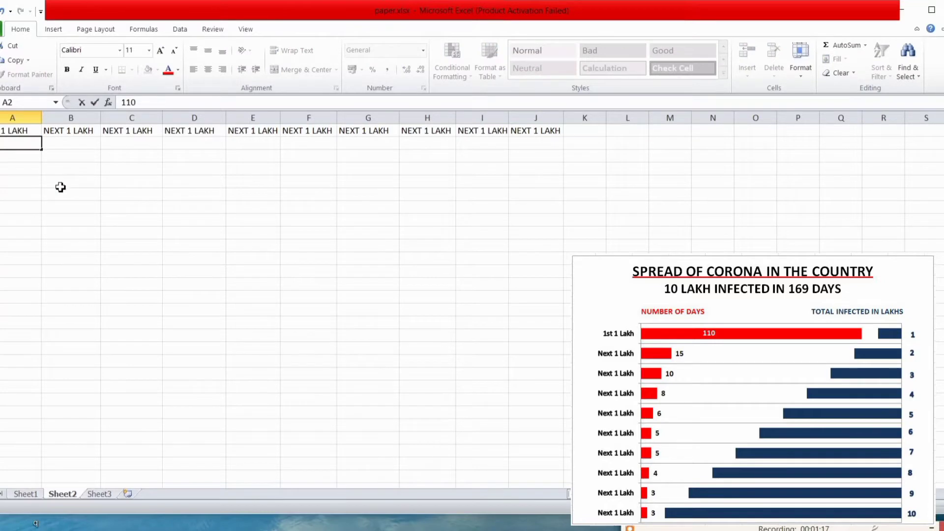
pyautogui.click(78, 143)
pyautogui.write('15')
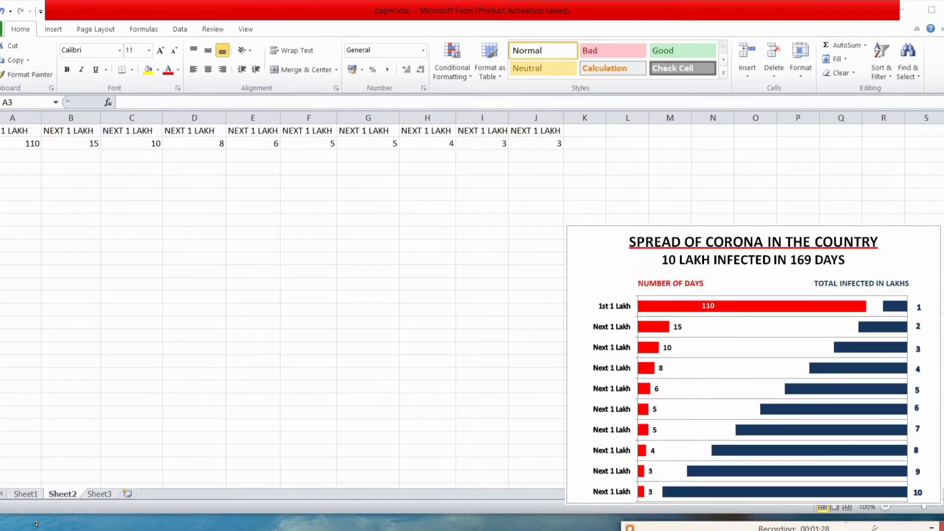
# Fill cells A3 to J3 with the series 1 to 10, starting from 1 and 2
pyautogui.click(27, 155)
pyautogui.write('1')
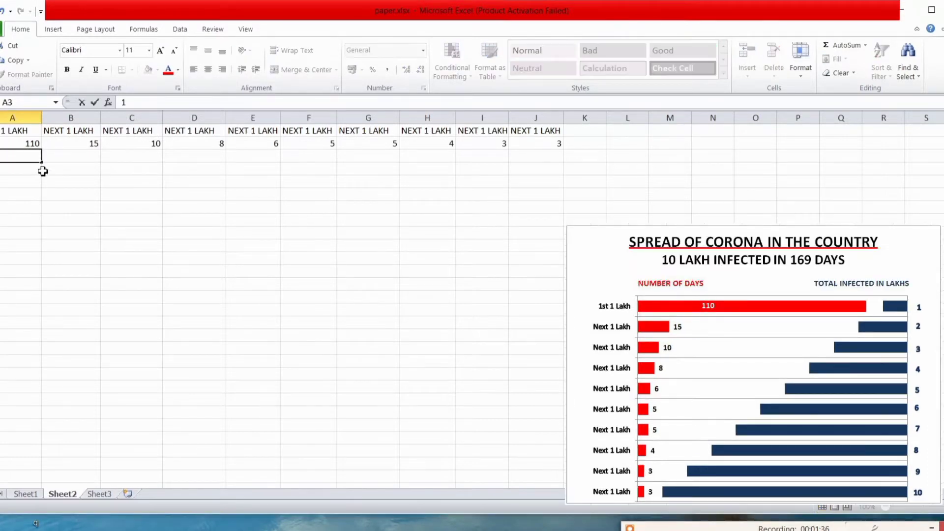
pyautogui.press('Tab')
pyautogui.write('2')
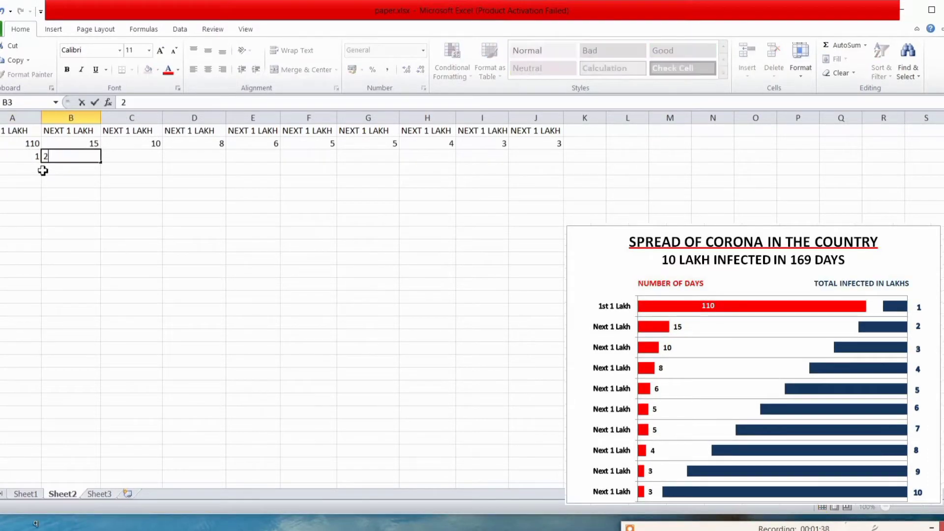
pyautogui.click(90, 200)
pyautogui.moveTo(20, 158); pyautogui.dragTo(549, 164)
# Fill cells A4 to J4 with the same series 1 to 10, starting from 1 and 2
pyautogui.click(18, 168)
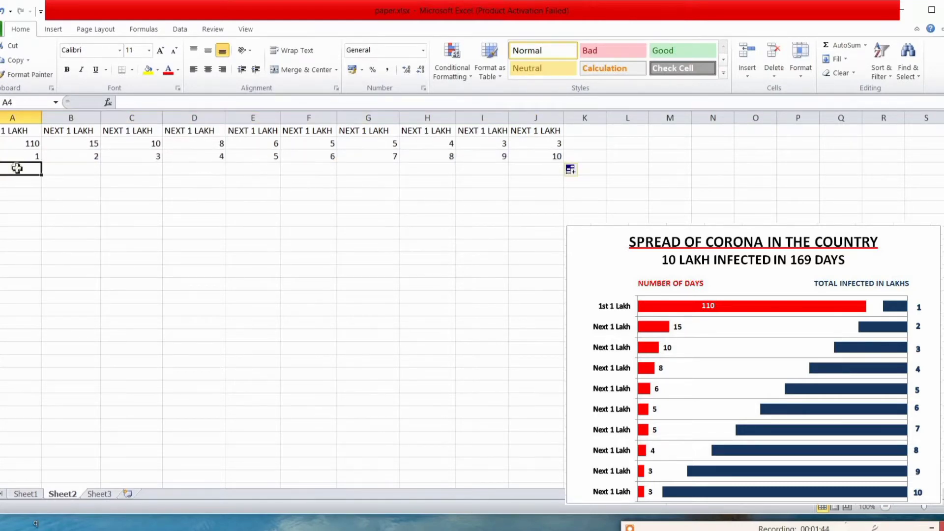
pyautogui.write('1')
pyautogui.press('Tab')
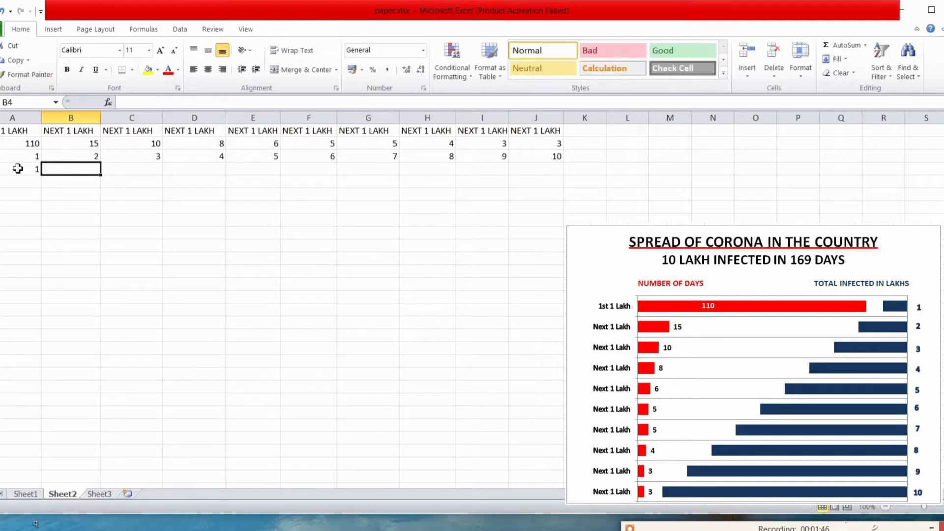
pyautogui.write('2')
pyautogui.click(43, 204)
pyautogui.click(30, 173)
pyautogui.moveTo(30, 172); pyautogui.dragTo(555, 180)
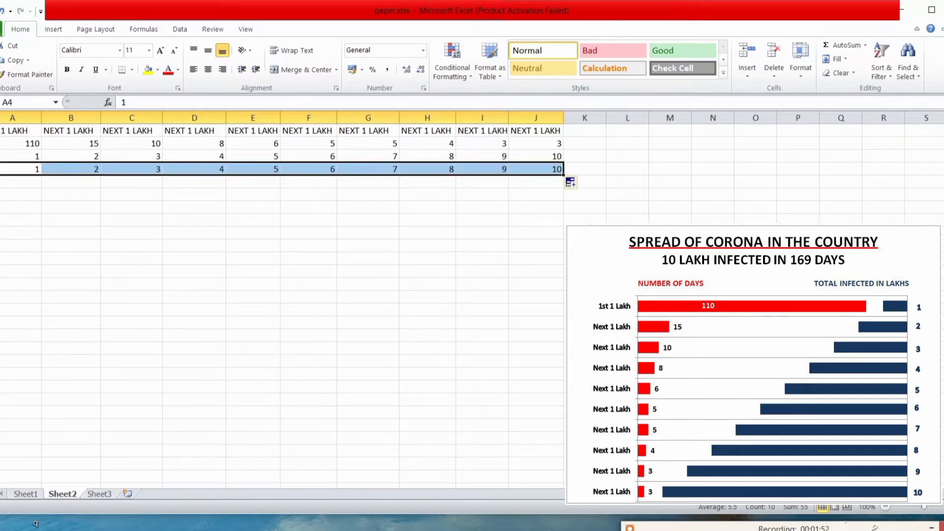
pyautogui.click(627, 412)
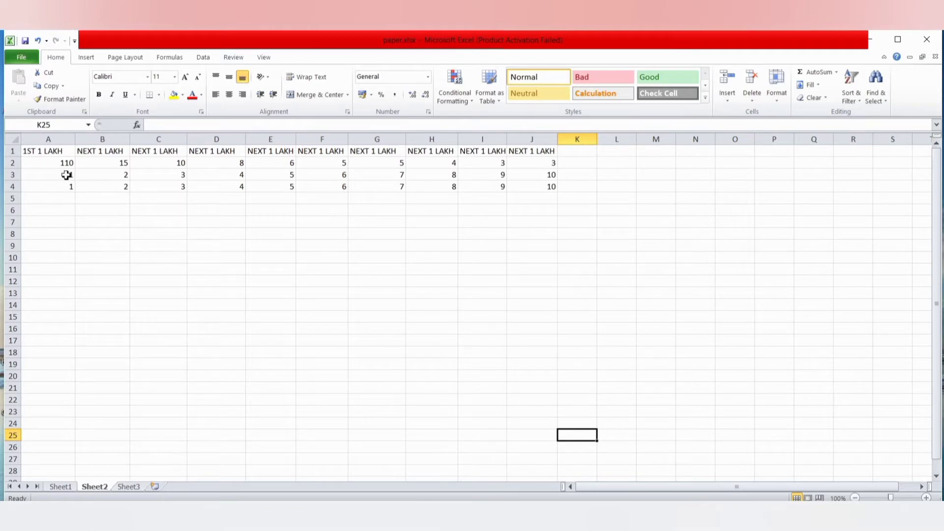
# Change the number format of cells A3 to J3 to Text
pyautogui.moveTo(66, 174); pyautogui.dragTo(539, 174)
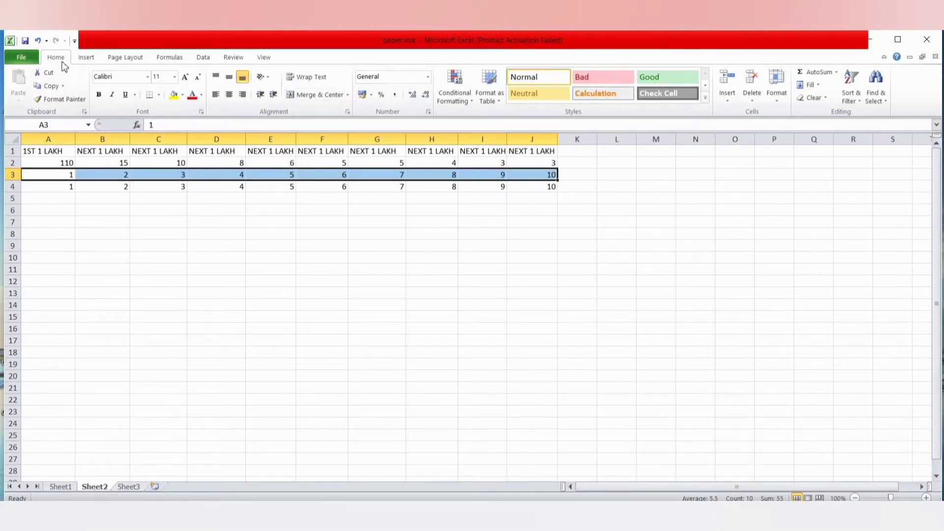
pyautogui.click(428, 79)
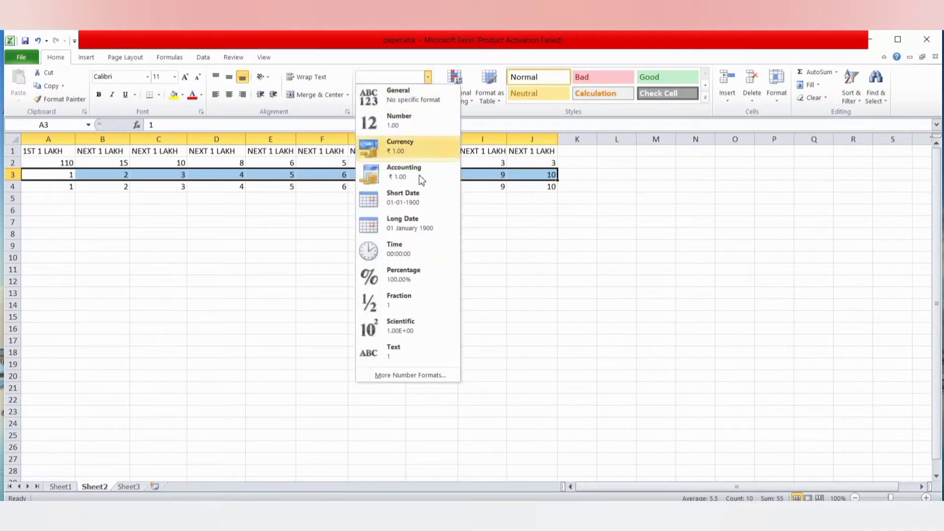
pyautogui.click(392, 352)
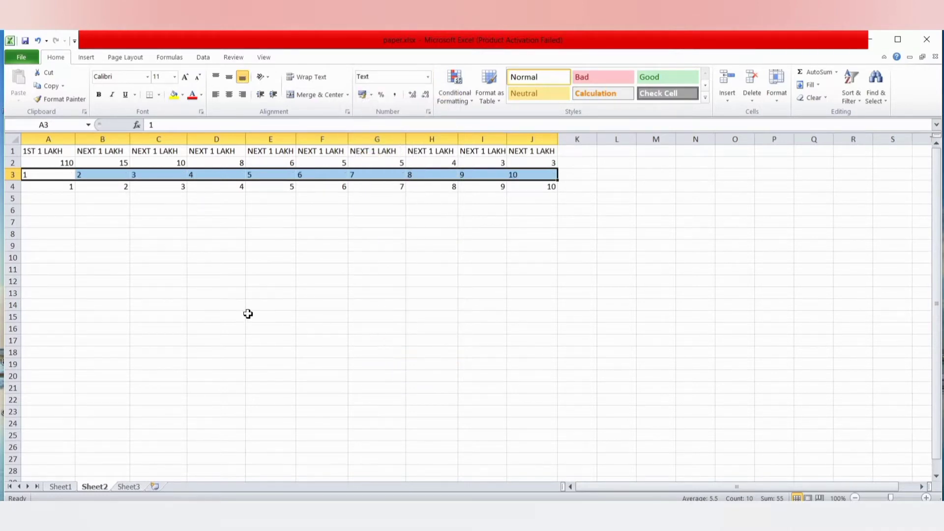
pyautogui.click(114, 275)
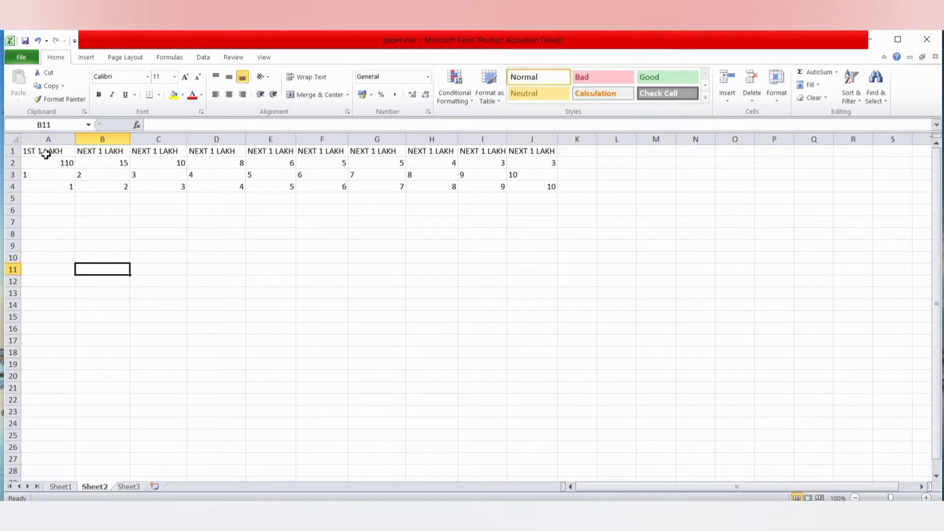
# Insert a 2-D clustered bar chart from the data range A1:J4
pyautogui.moveTo(47, 153); pyautogui.dragTo(524, 186)
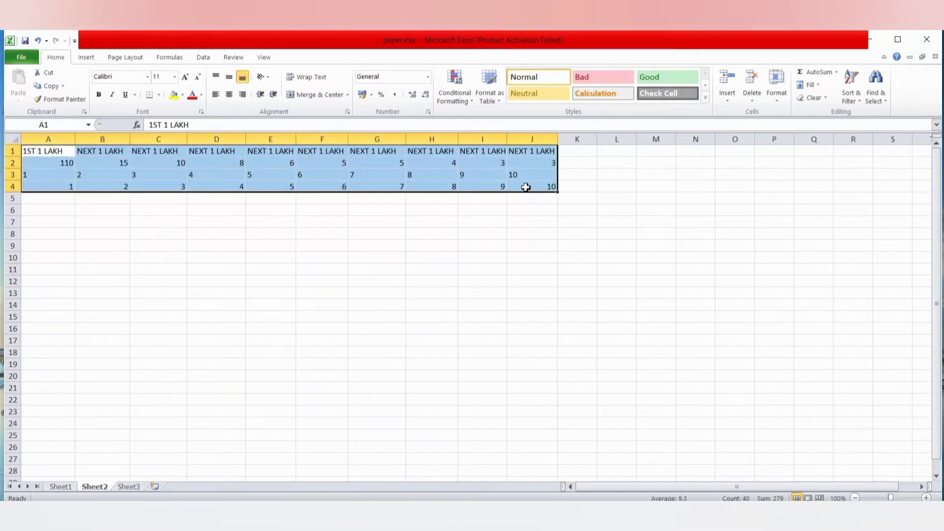
pyautogui.click(91, 58)
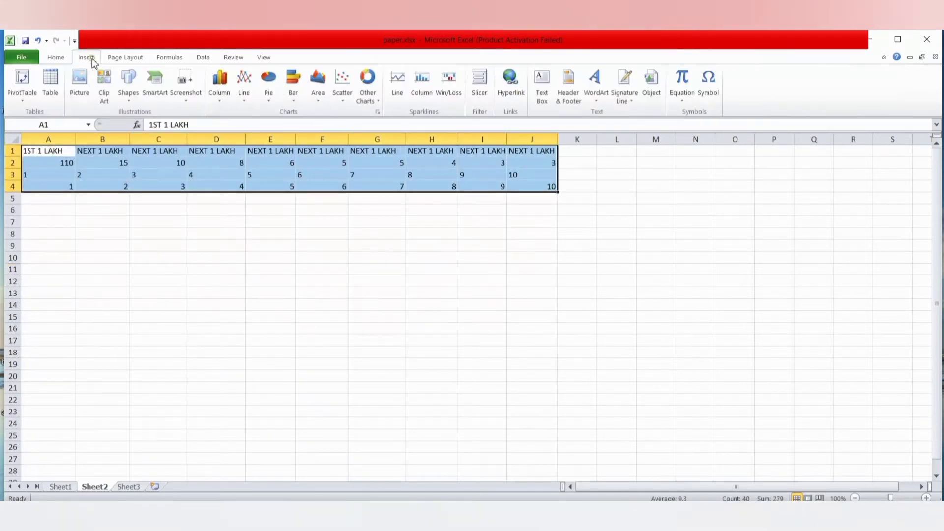
pyautogui.click(290, 103)
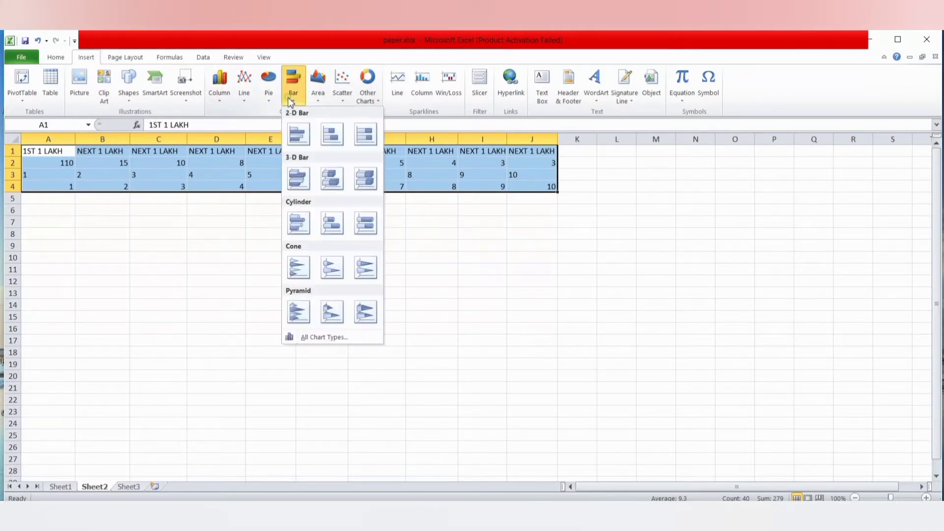
pyautogui.click(300, 139)
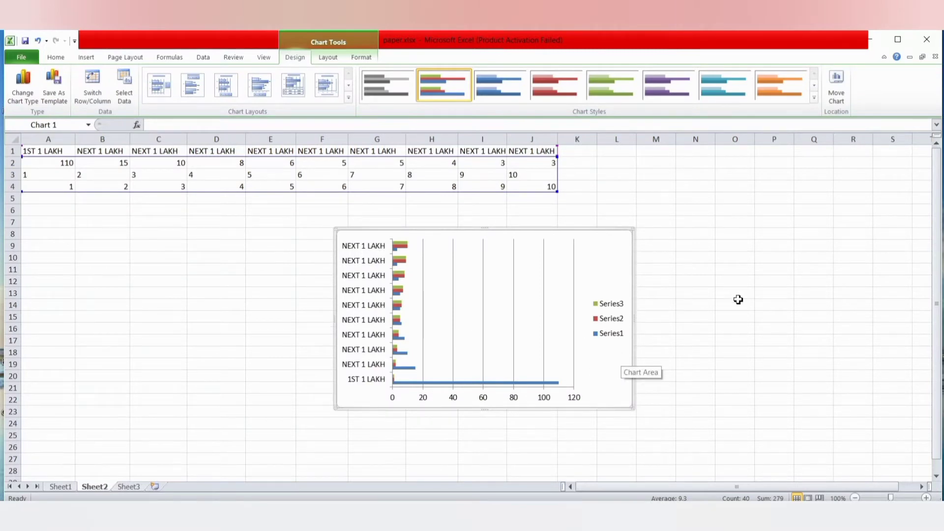
# Delete the red Series2 bars, plotted from row 3, and the legend from the bar chart
pyautogui.hotkey('ctrl', 'z')
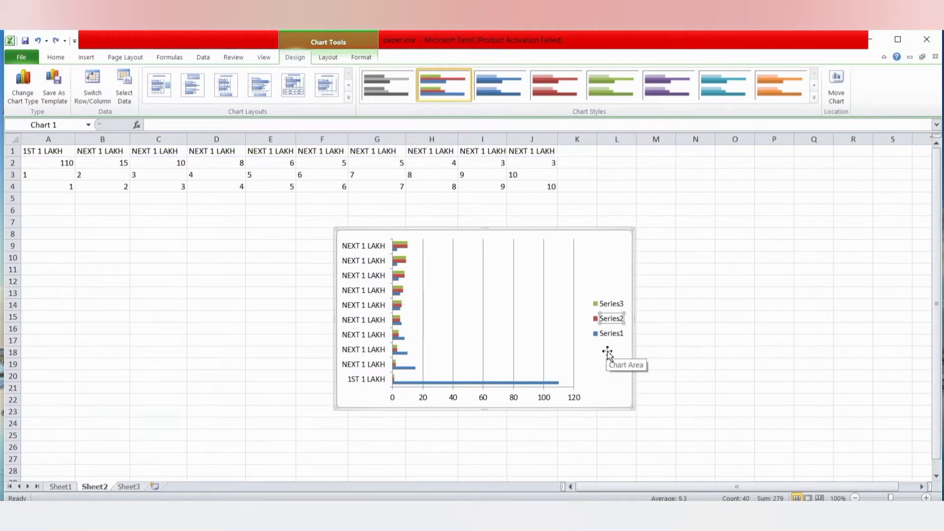
pyautogui.click(606, 355)
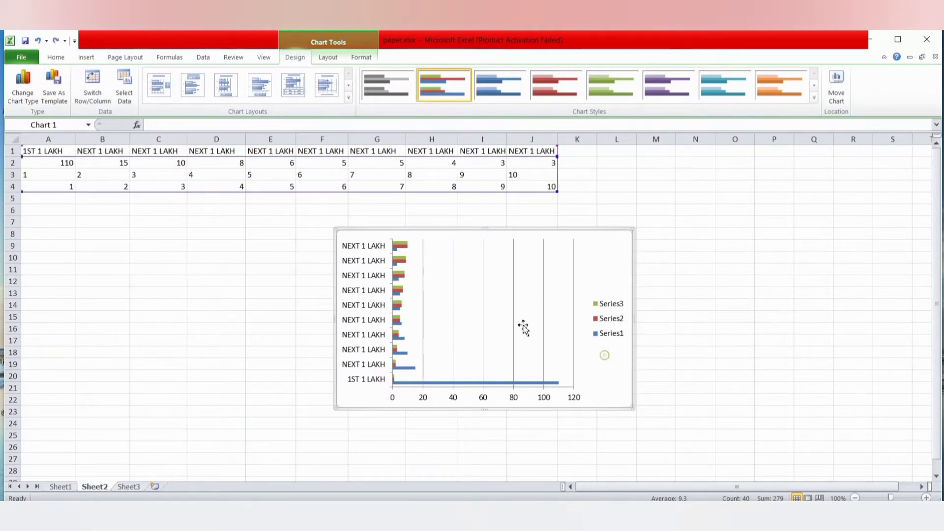
pyautogui.click(398, 294)
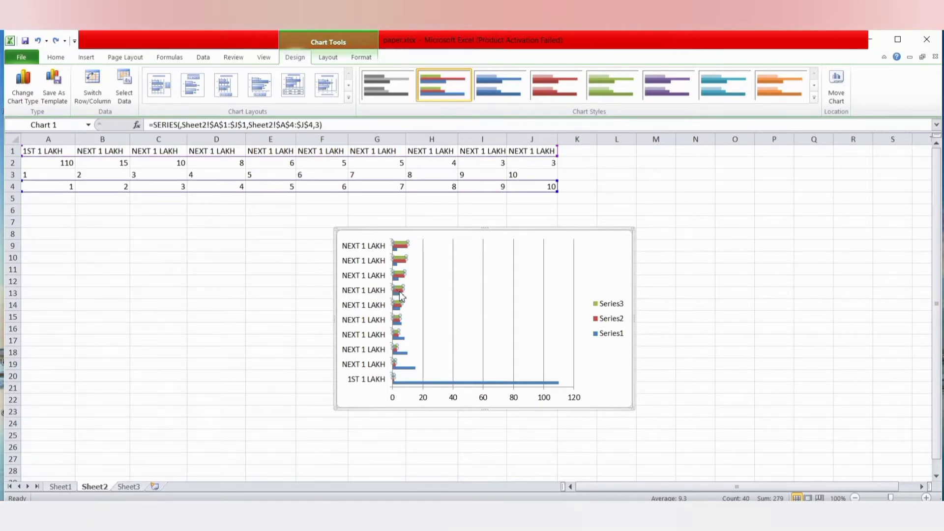
pyautogui.click(400, 295)
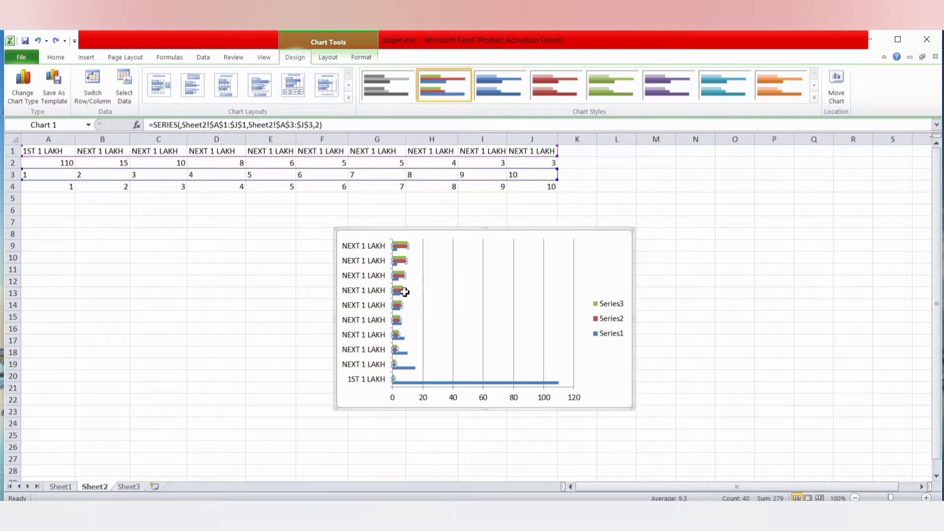
pyautogui.press('Delete')
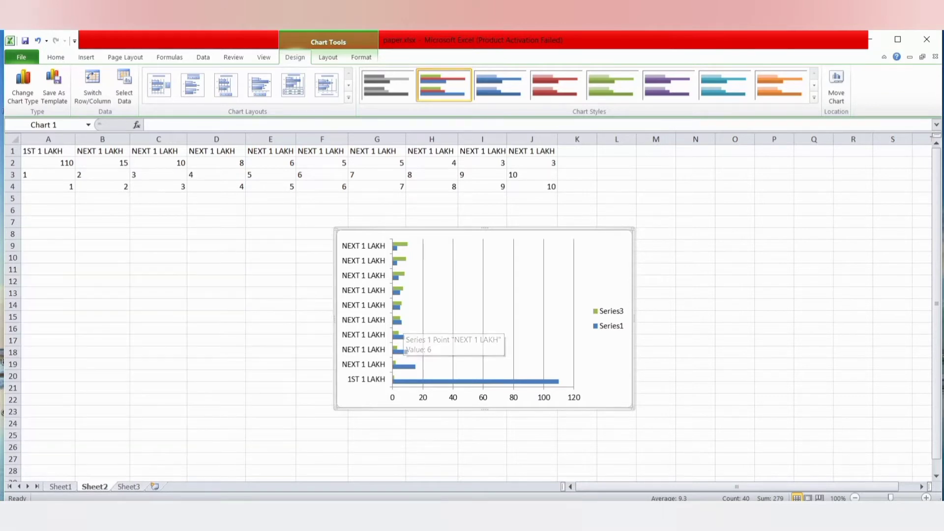
pyautogui.click(614, 326)
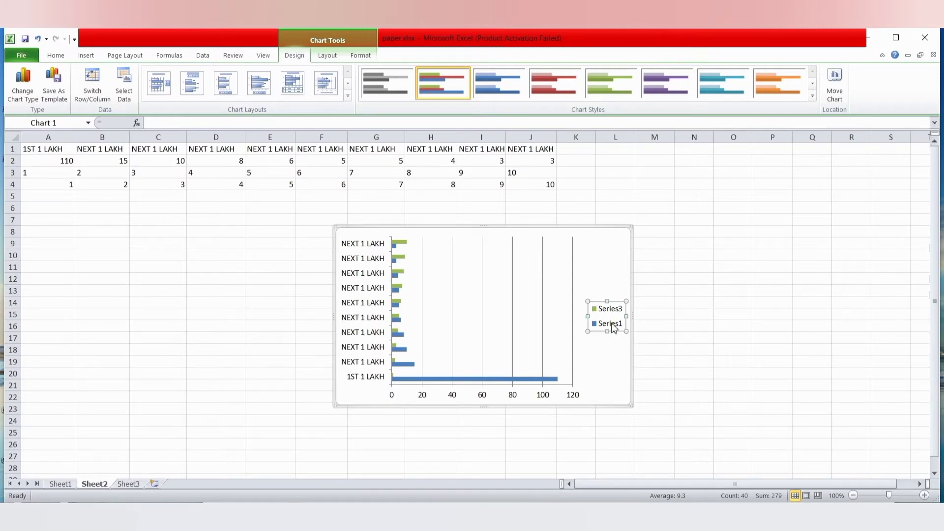
pyautogui.press('Delete')
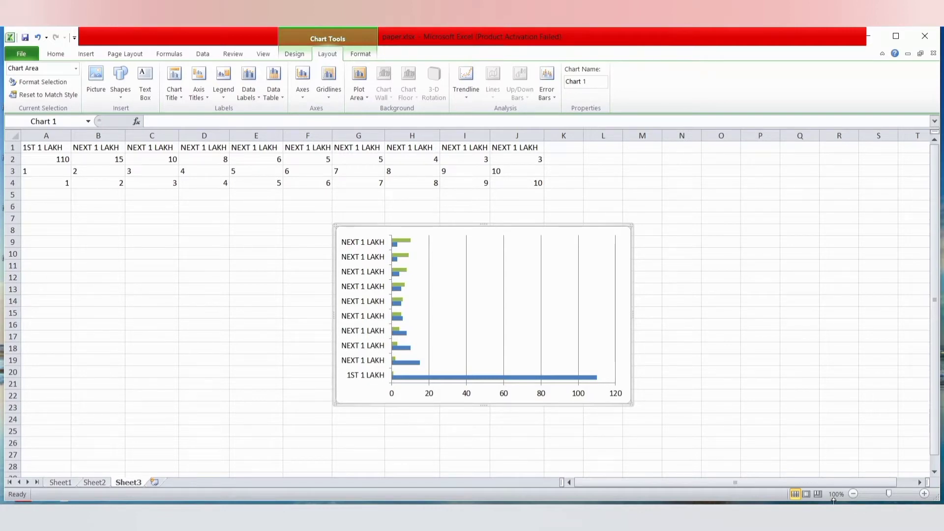
# On the Sheet2 chart, set the vertical category axis to show its categories in reverse order
pyautogui.hotkey('ctrl', 'pageup')
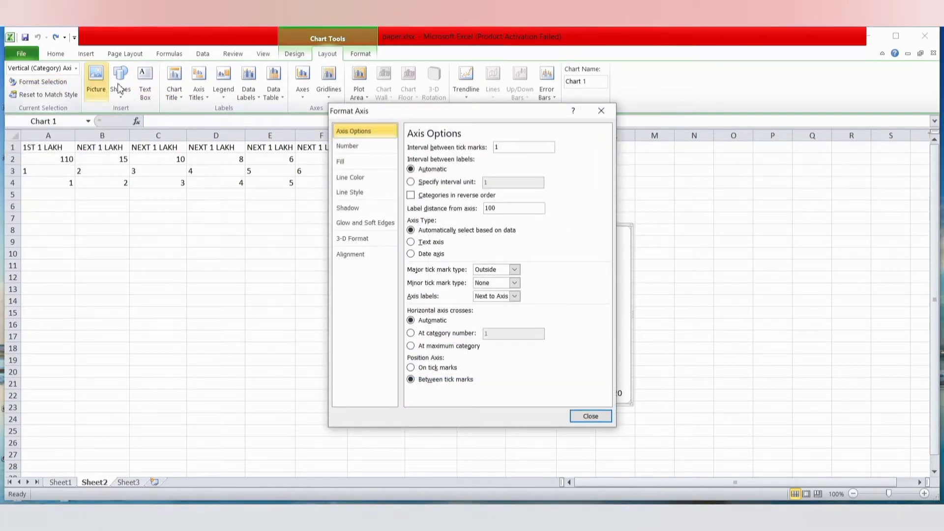
pyautogui.click(411, 196)
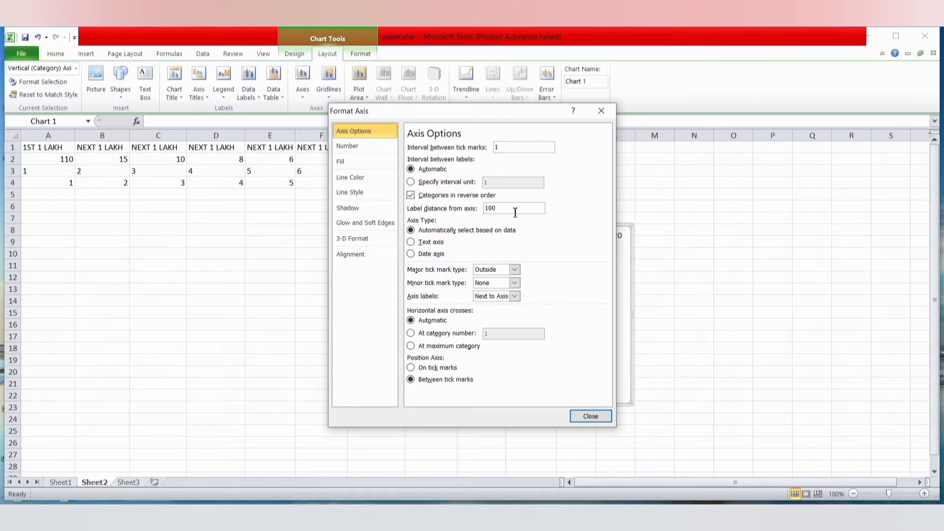
pyautogui.click(591, 417)
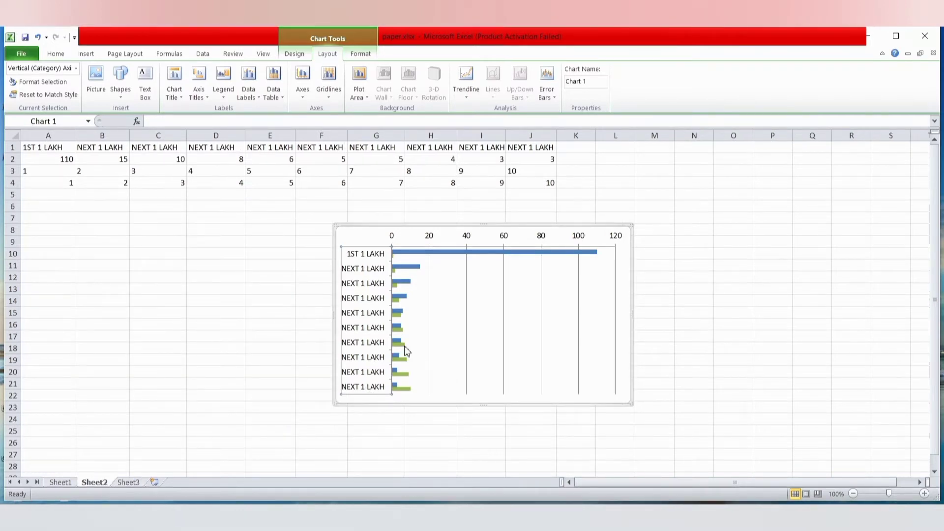
# Plot the green Series 3 bars, taken from row 4, on the secondary axis
pyautogui.click(403, 350)
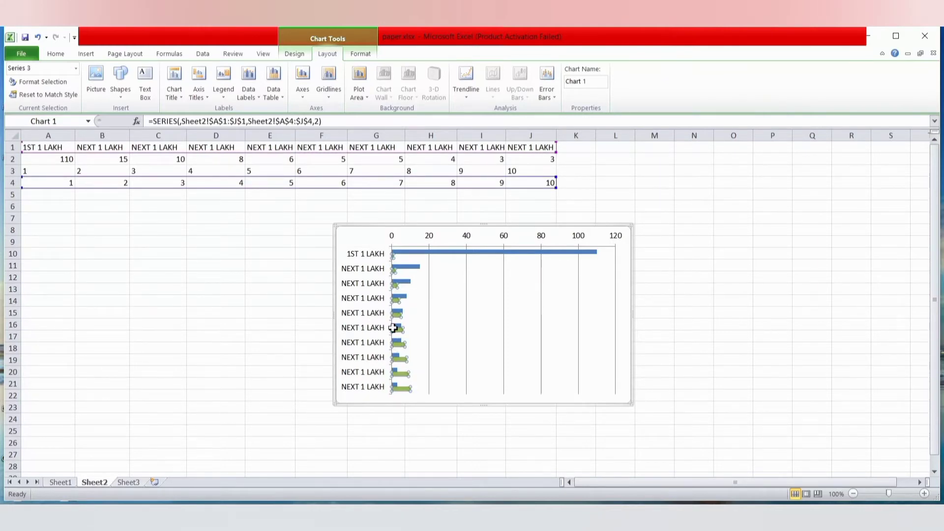
pyautogui.click(50, 81)
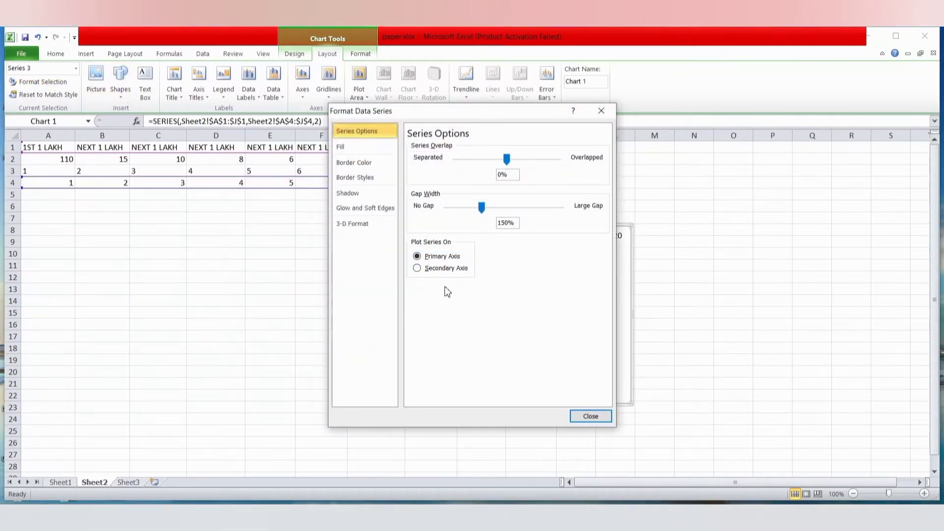
pyautogui.click(417, 268)
pyautogui.click(590, 416)
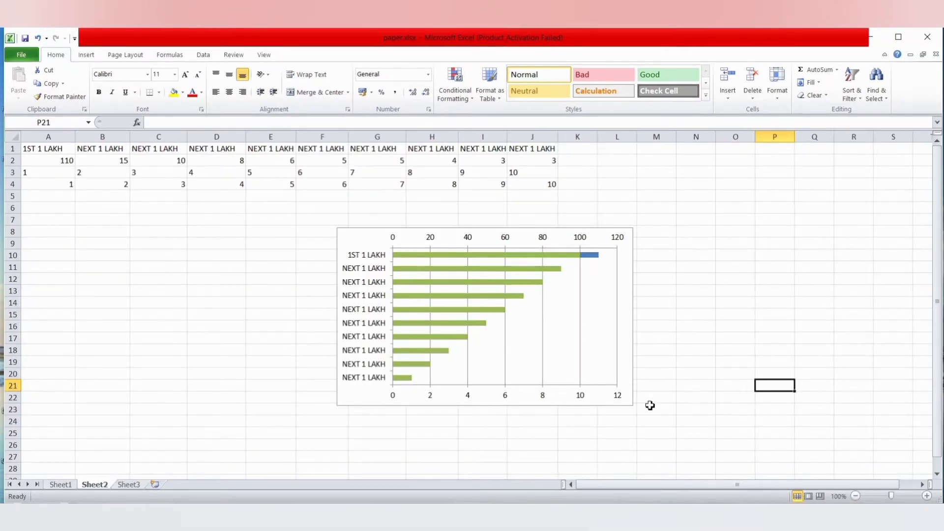
# Set the secondary horizontal axis of the bar chart to show its values in reverse order
pyautogui.click(506, 397)
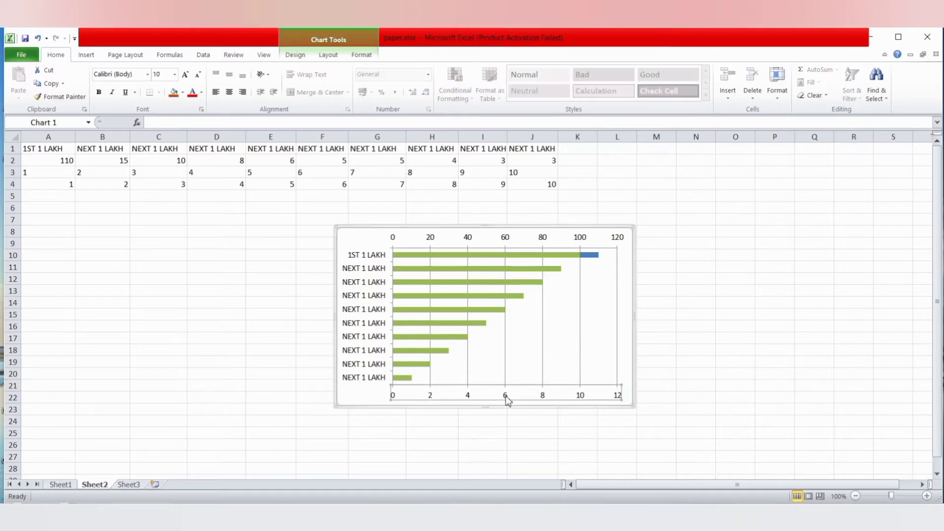
pyautogui.click(329, 56)
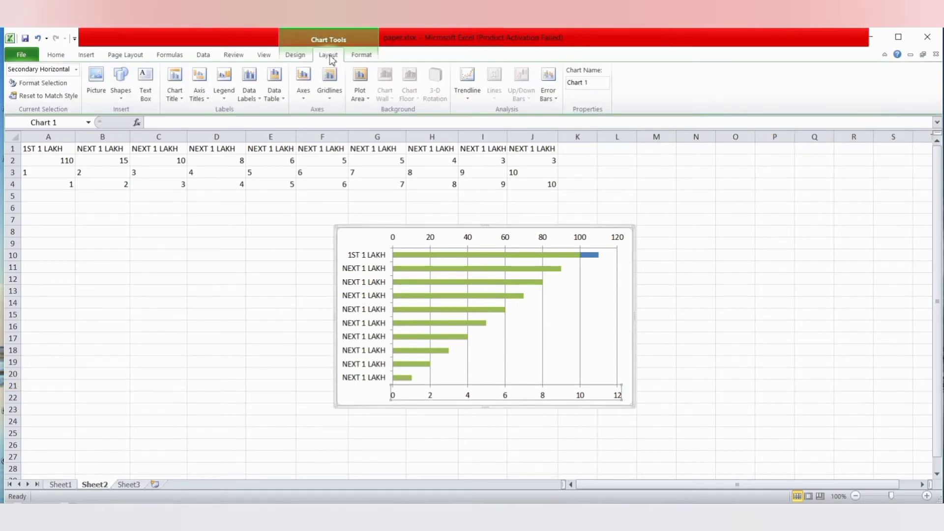
pyautogui.click(58, 84)
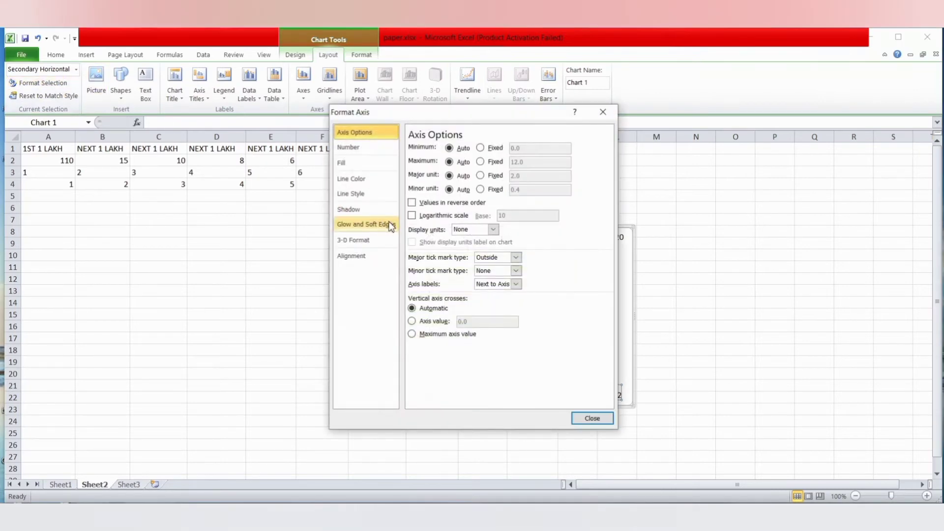
pyautogui.click(412, 202)
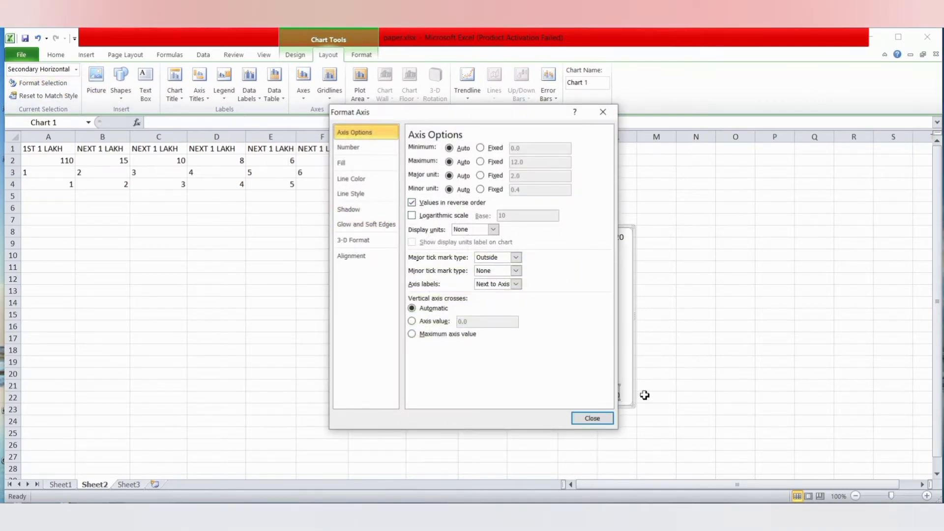
pyautogui.click(591, 418)
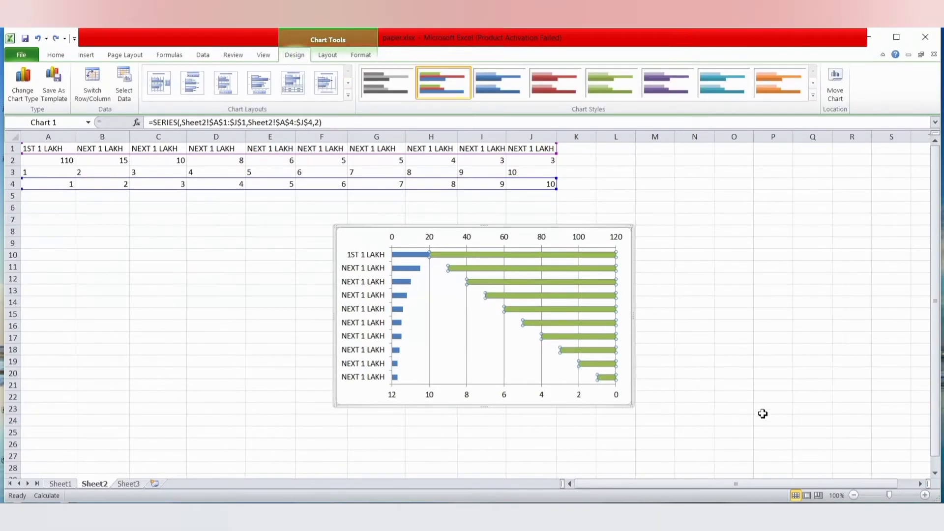
pyautogui.click(773, 351)
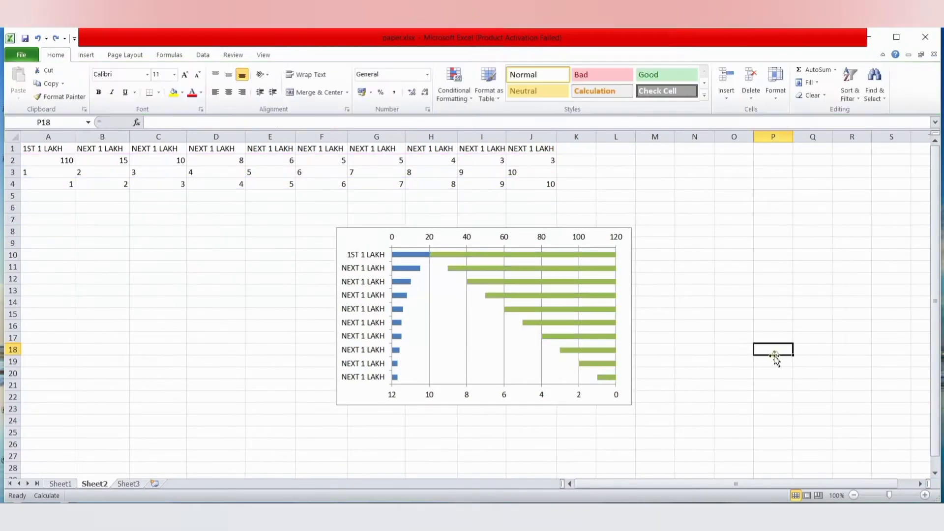
# Set the category axis labels of Series3 to the range A3:J3 on Sheet2
pyautogui.click(607, 296)
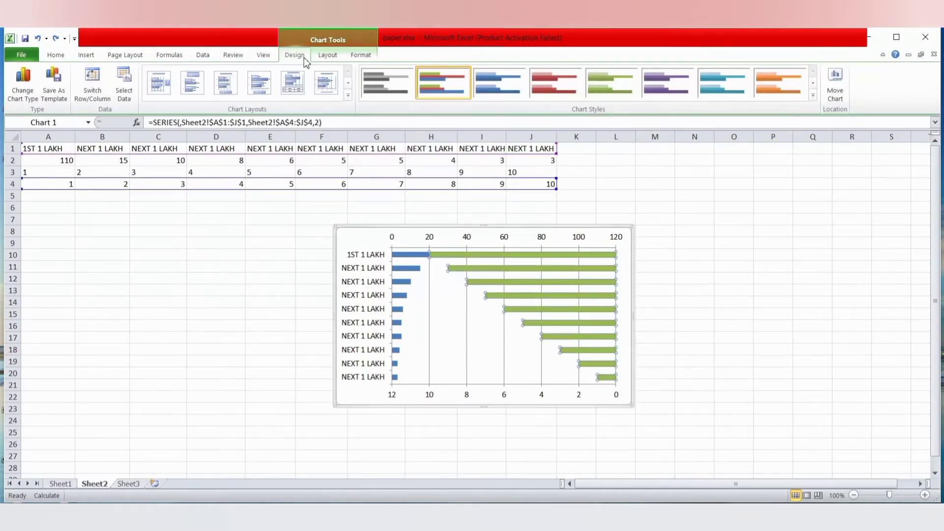
pyautogui.click(126, 89)
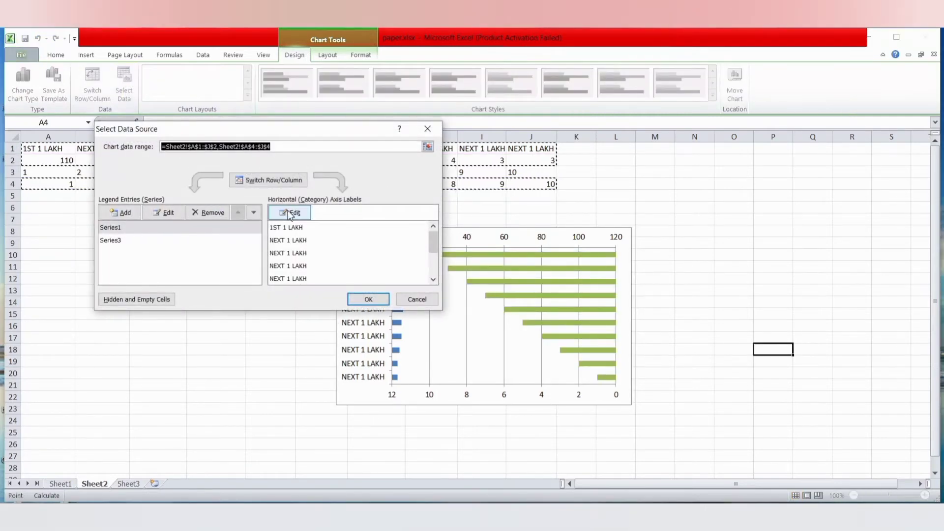
pyautogui.click(127, 241)
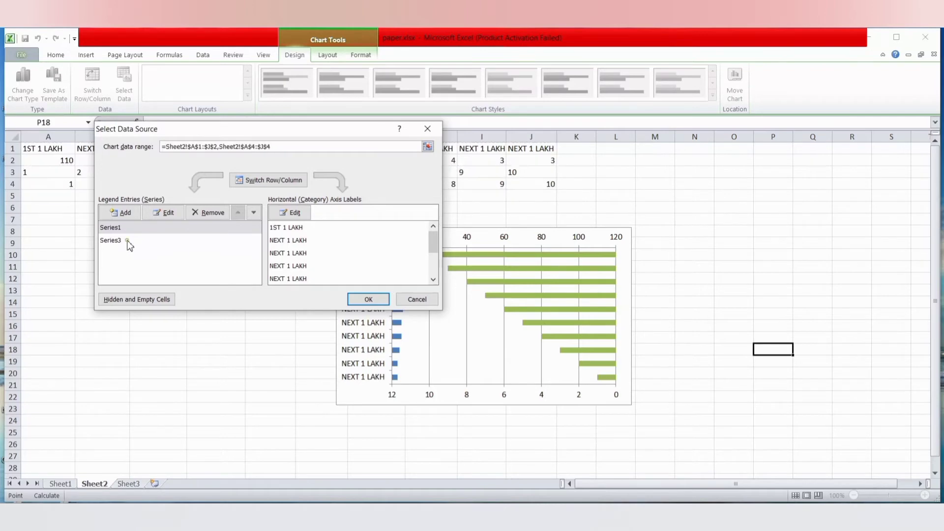
pyautogui.click(124, 241)
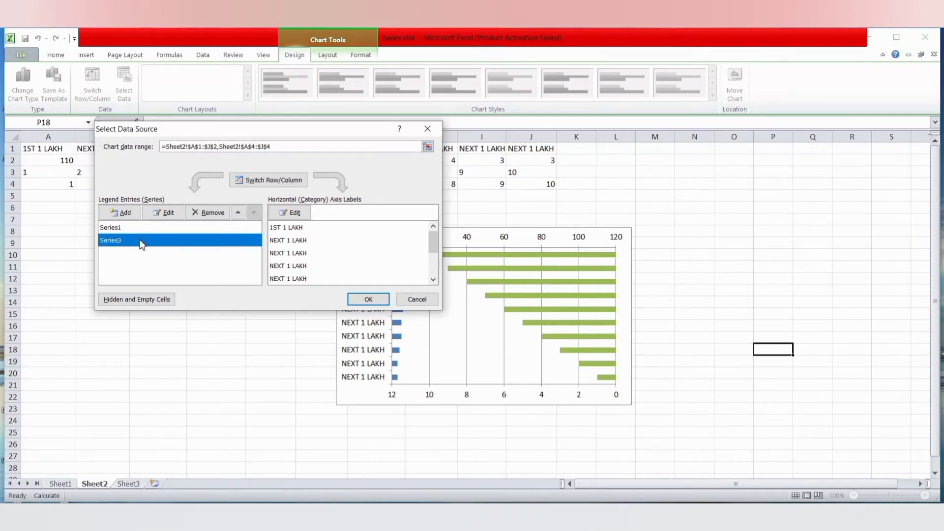
pyautogui.click(297, 213)
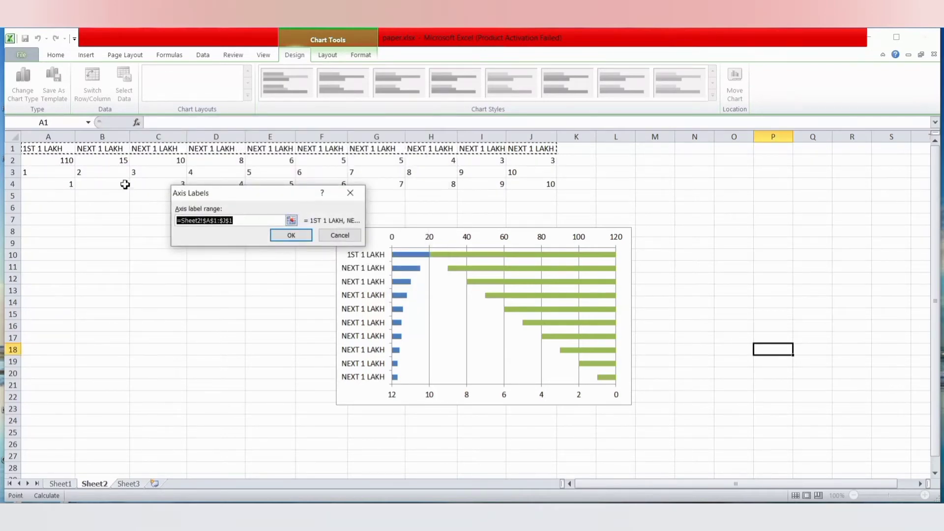
pyautogui.click(291, 221)
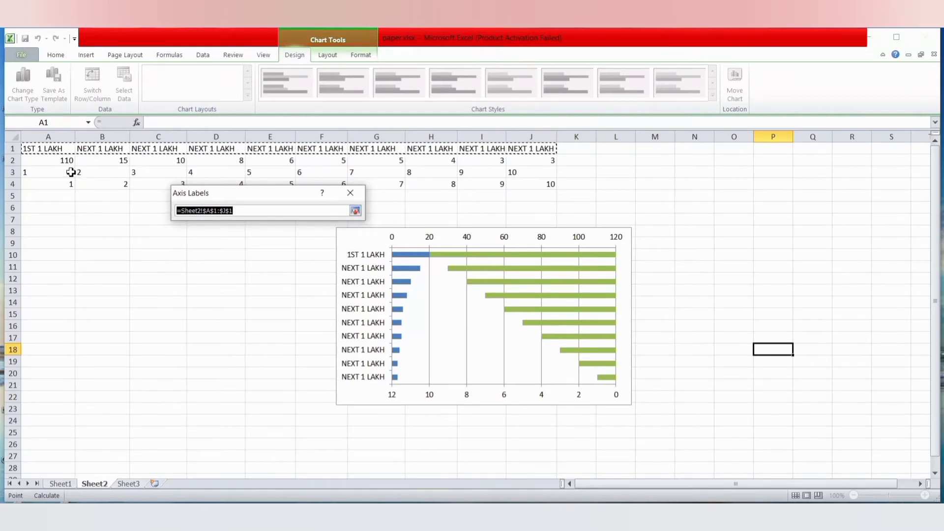
pyautogui.moveTo(71, 173); pyautogui.dragTo(544, 177)
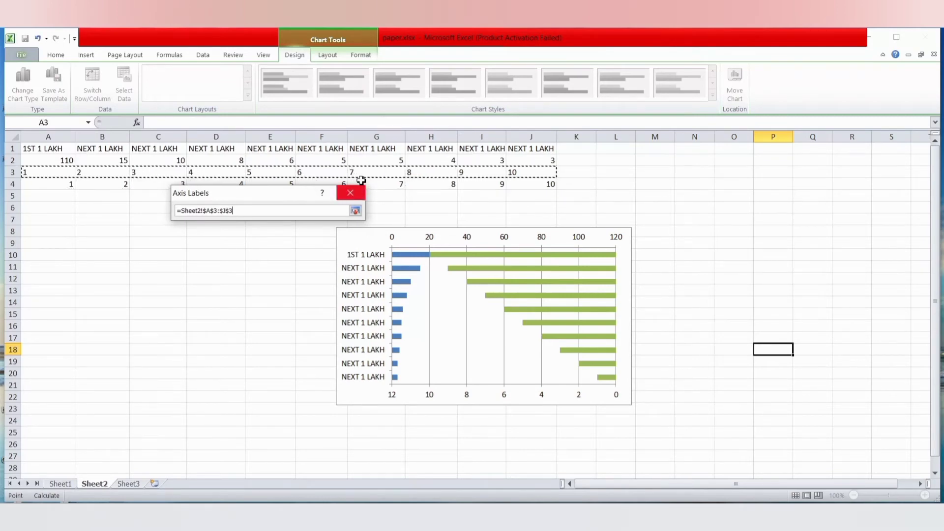
pyautogui.click(354, 211)
pyautogui.click(341, 235)
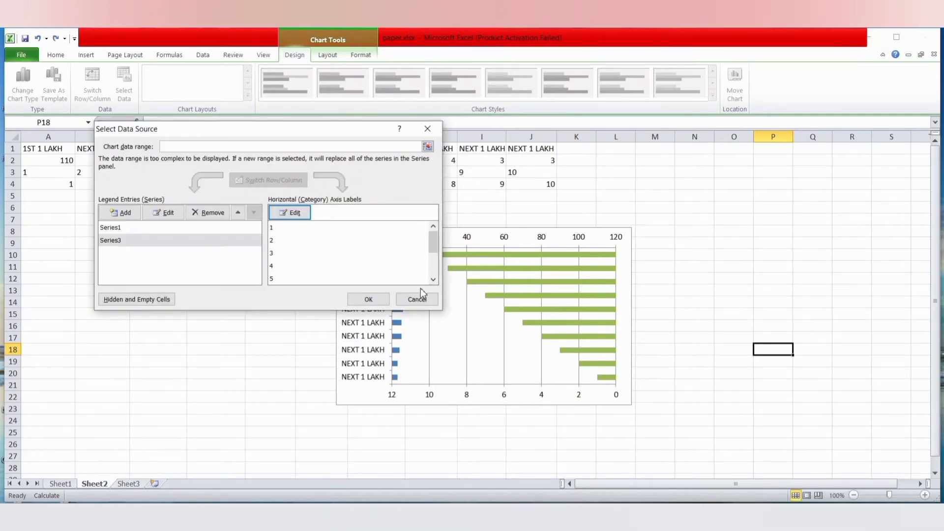
pyautogui.click(369, 299)
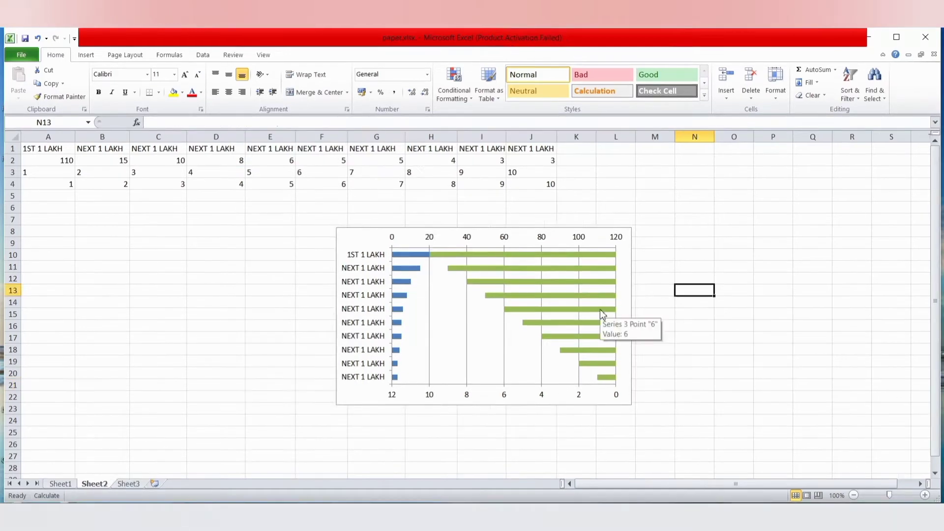
# Add a secondary vertical axis for the green bars with its categories in reverse order
pyautogui.click(602, 310)
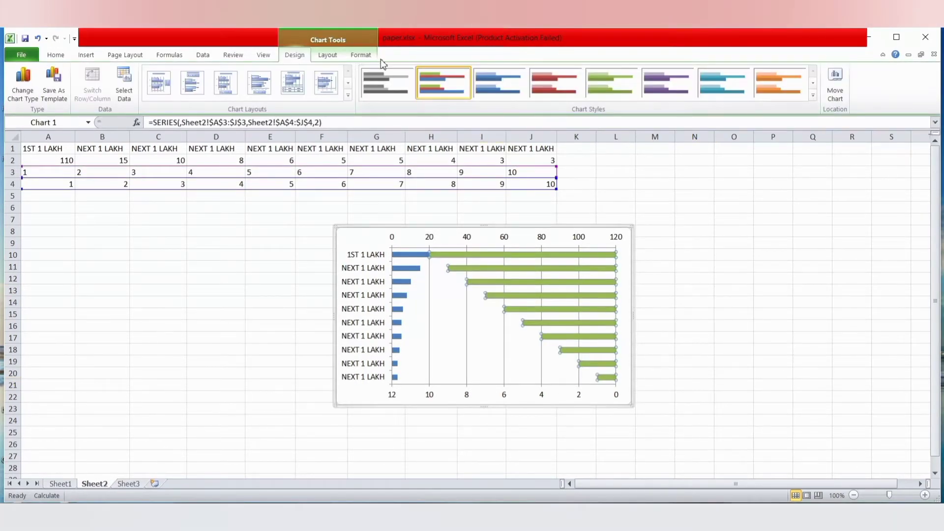
pyautogui.click(327, 55)
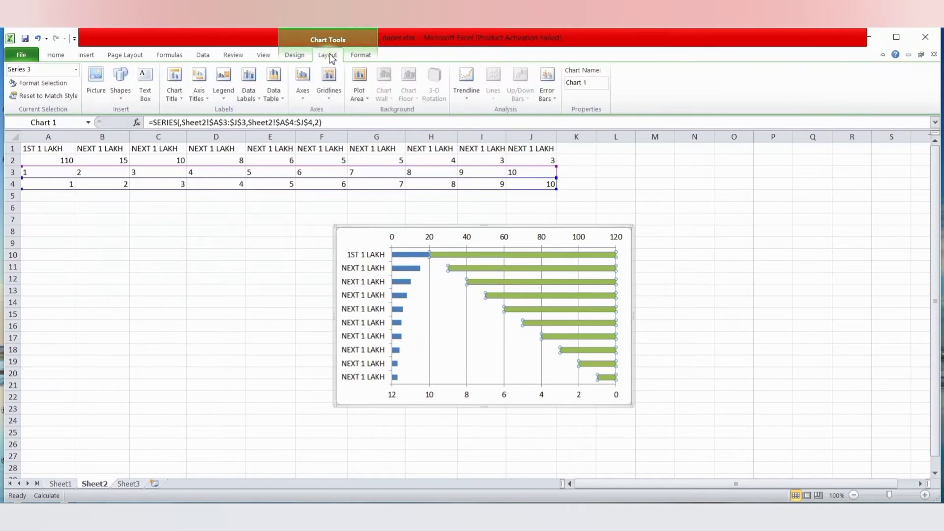
pyautogui.click(304, 92)
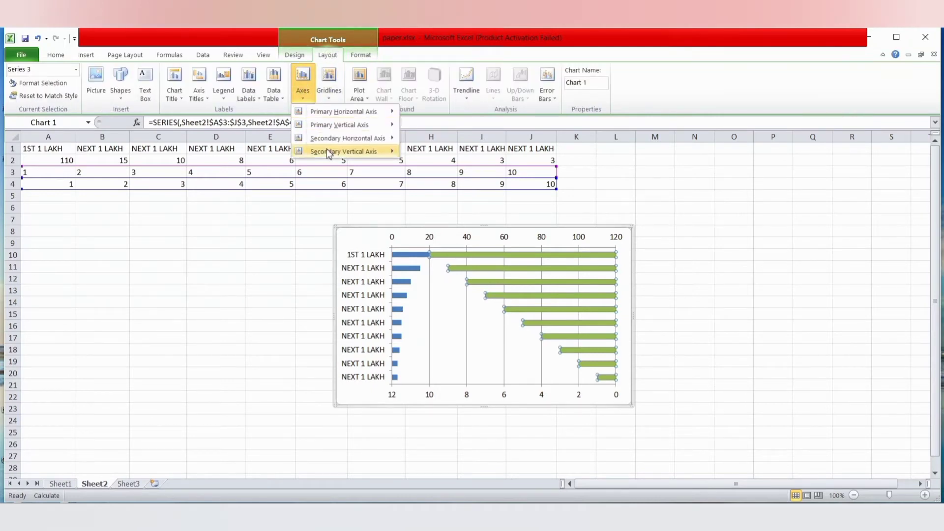
pyautogui.moveTo(342, 157)
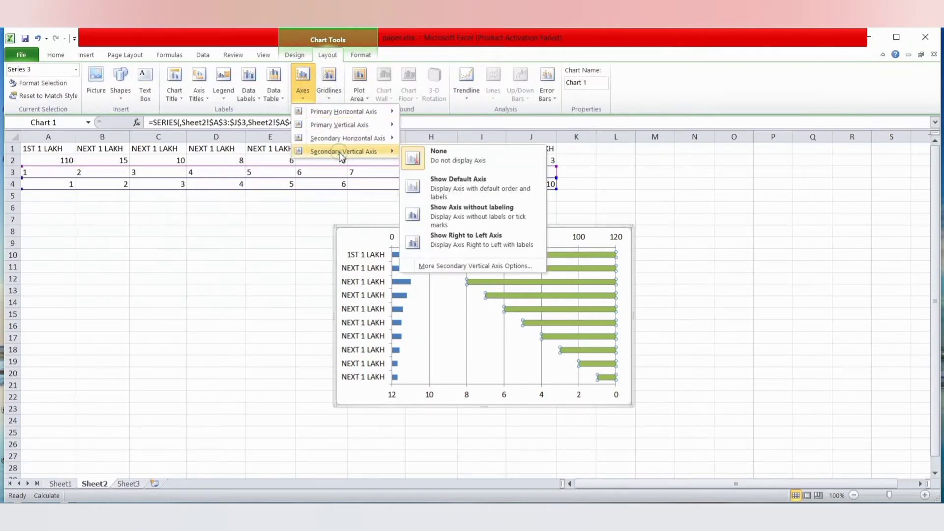
pyautogui.click(458, 266)
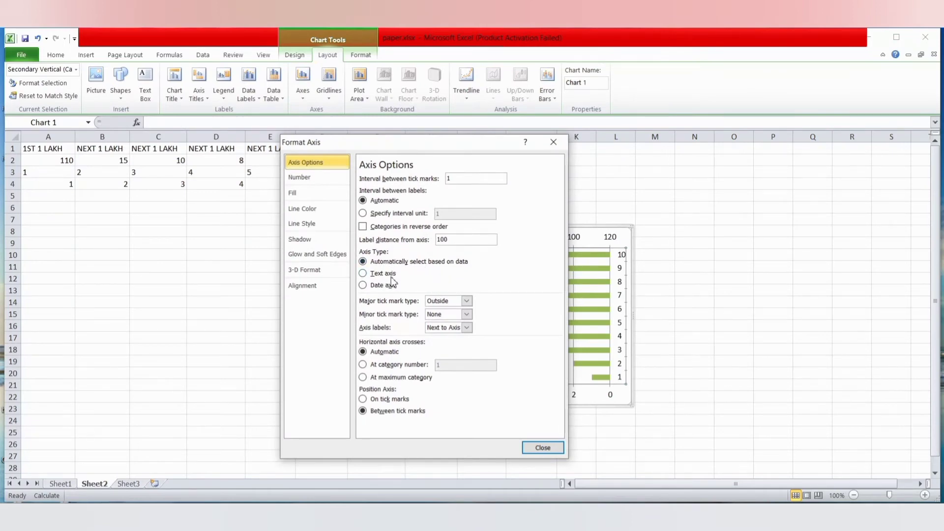
pyautogui.click(363, 226)
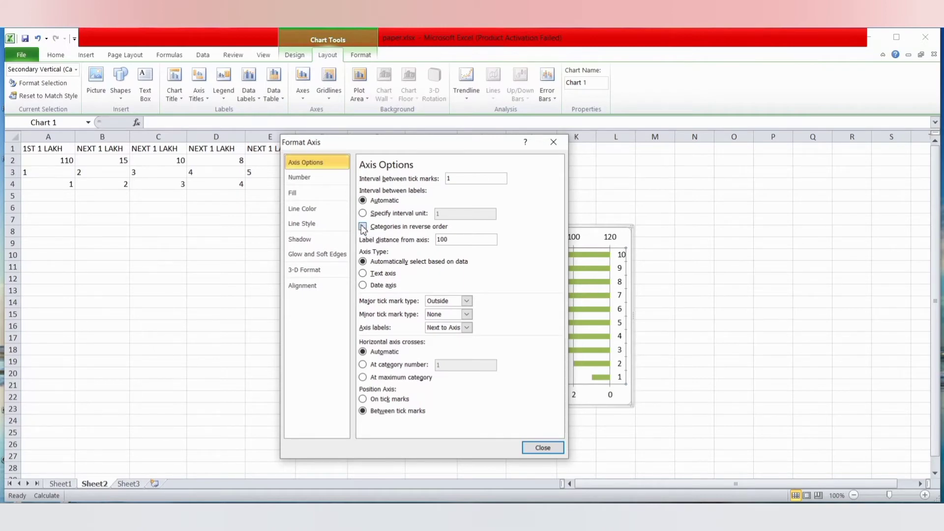
pyautogui.click(543, 447)
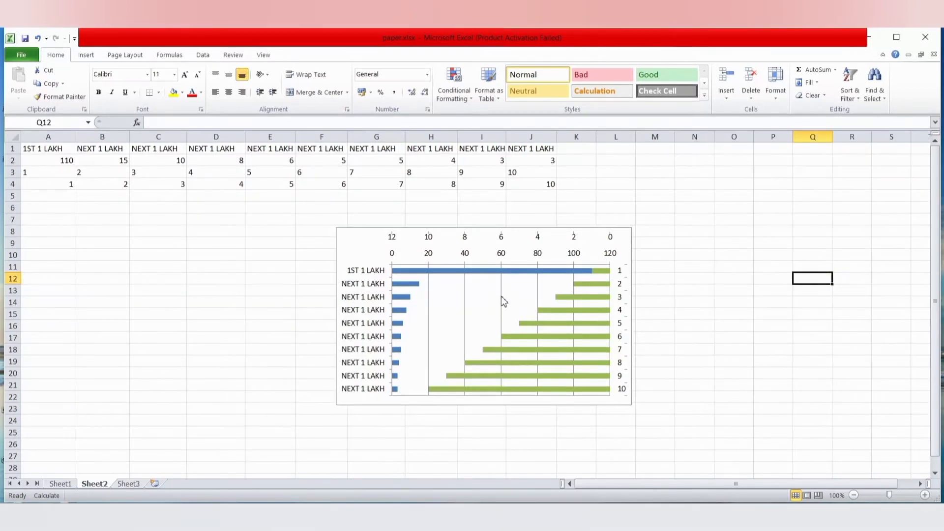
# Delete the chart's vertical gridlines and add primary horizontal major gridlines instead
pyautogui.click(501, 296)
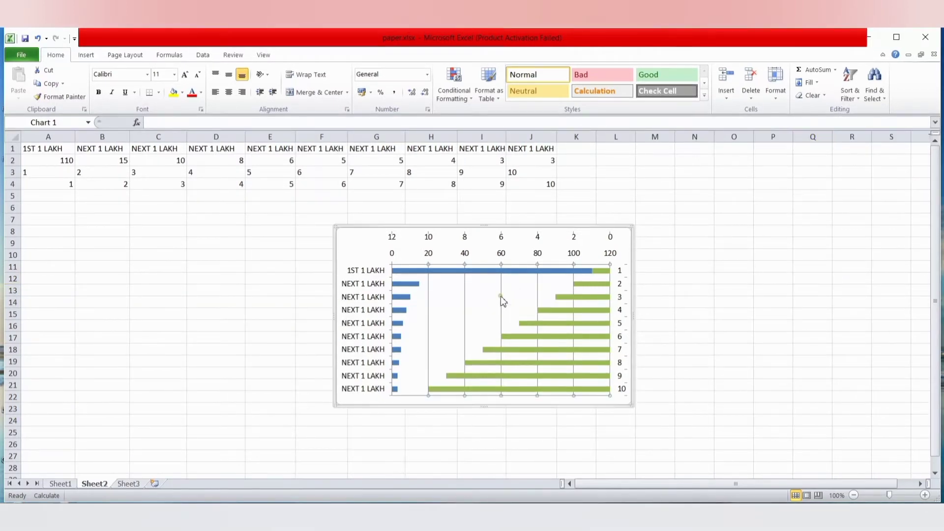
pyautogui.press('Delete')
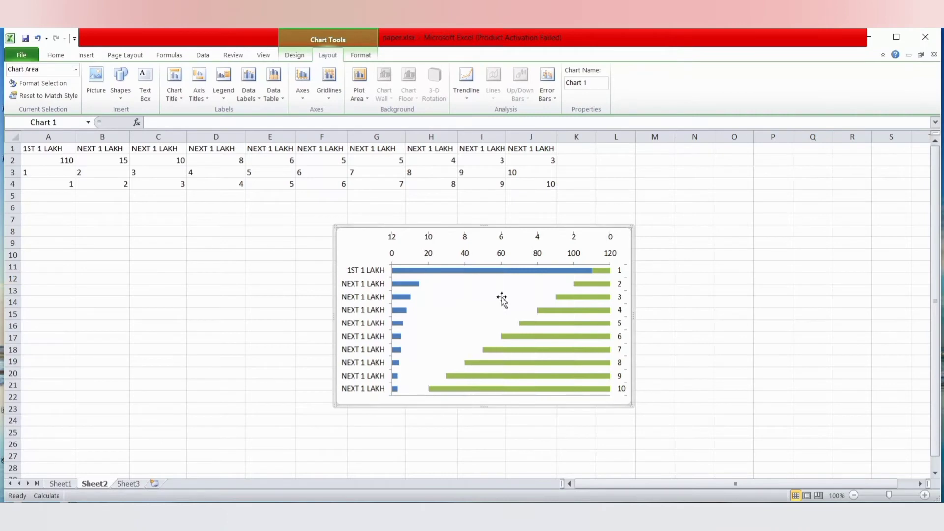
pyautogui.click(464, 298)
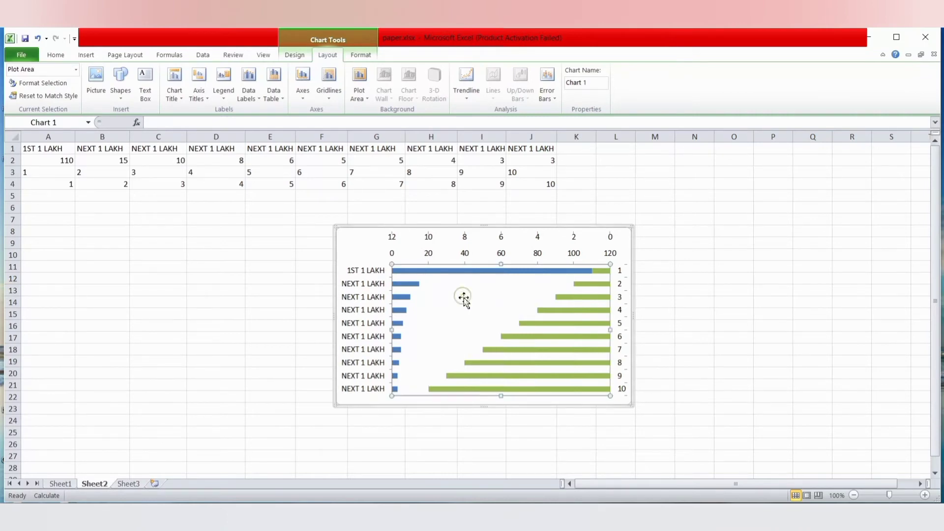
pyautogui.click(329, 91)
pyautogui.click(805, 196)
pyautogui.click(331, 94)
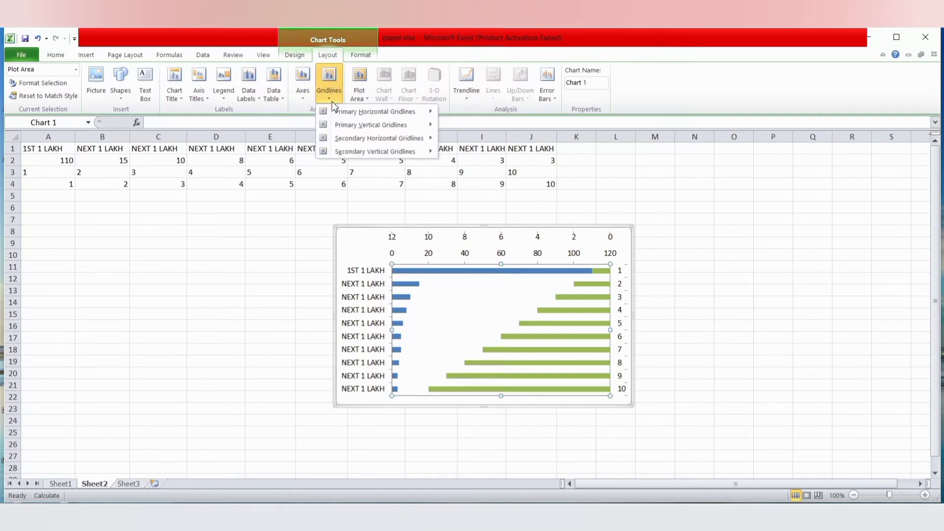
pyautogui.moveTo(352, 112)
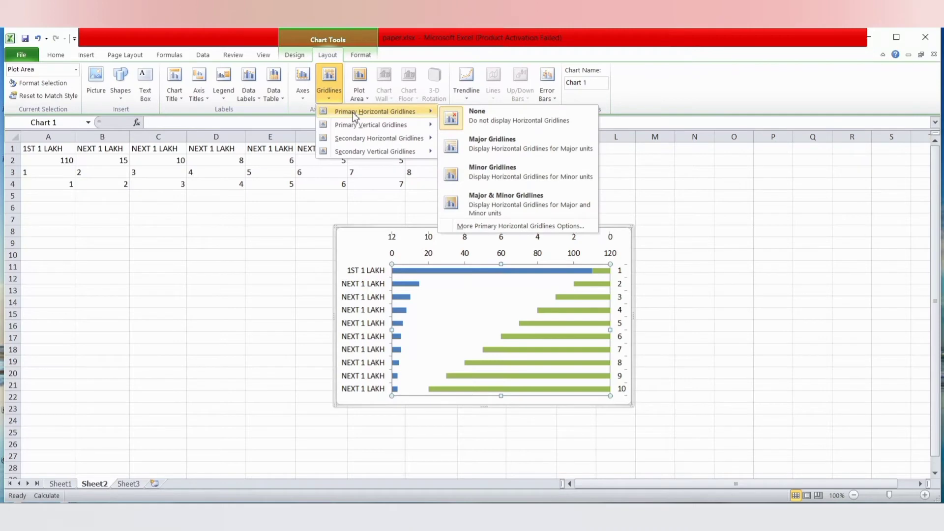
pyautogui.click(474, 144)
pyautogui.click(797, 317)
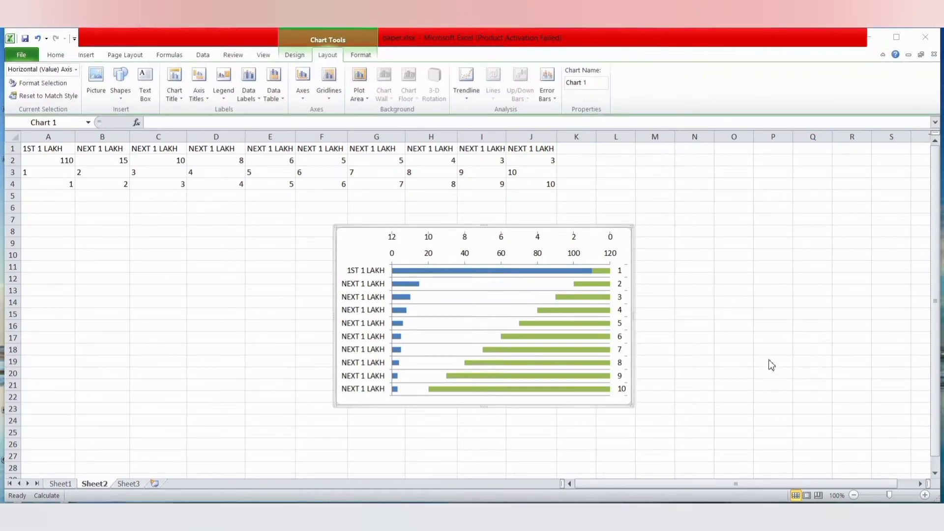
# Set the primary horizontal value axis to a fixed minimum of 0, maximum of 130 and major unit of 10
pyautogui.click(540, 256)
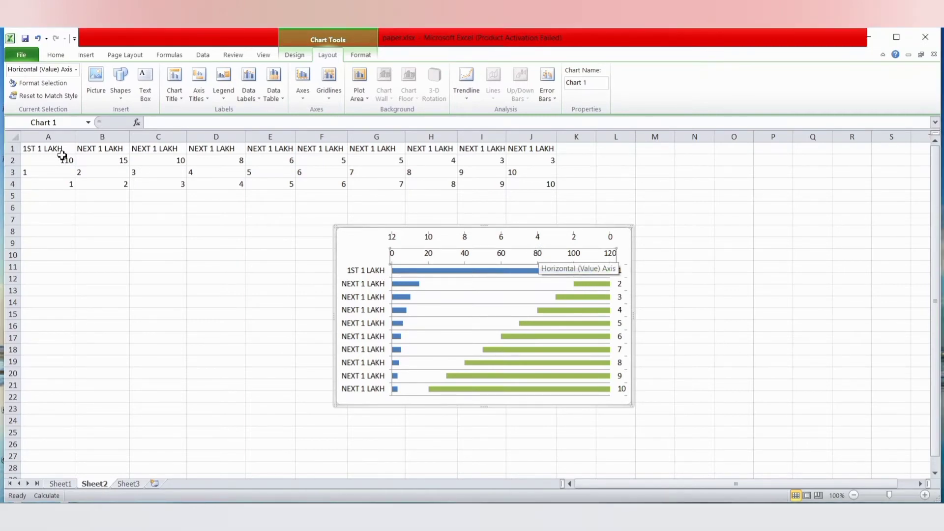
pyautogui.click(55, 85)
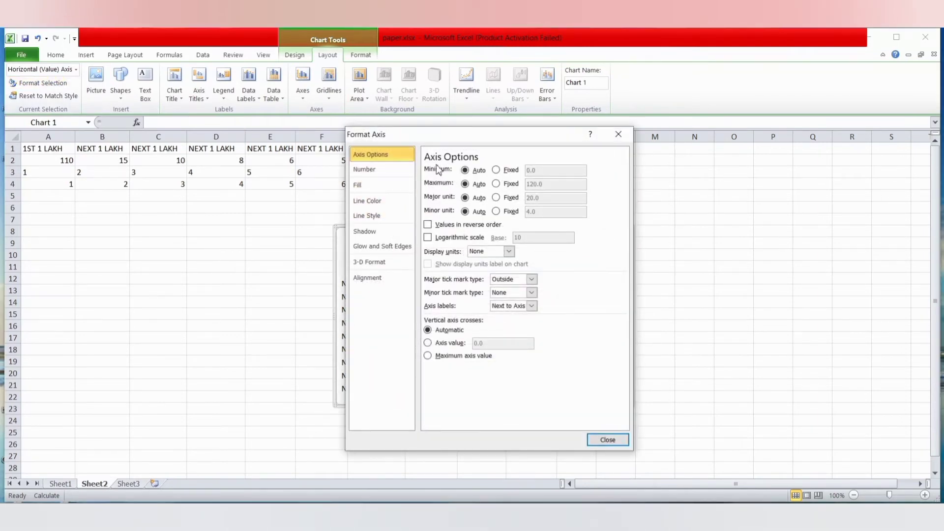
pyautogui.click(497, 171)
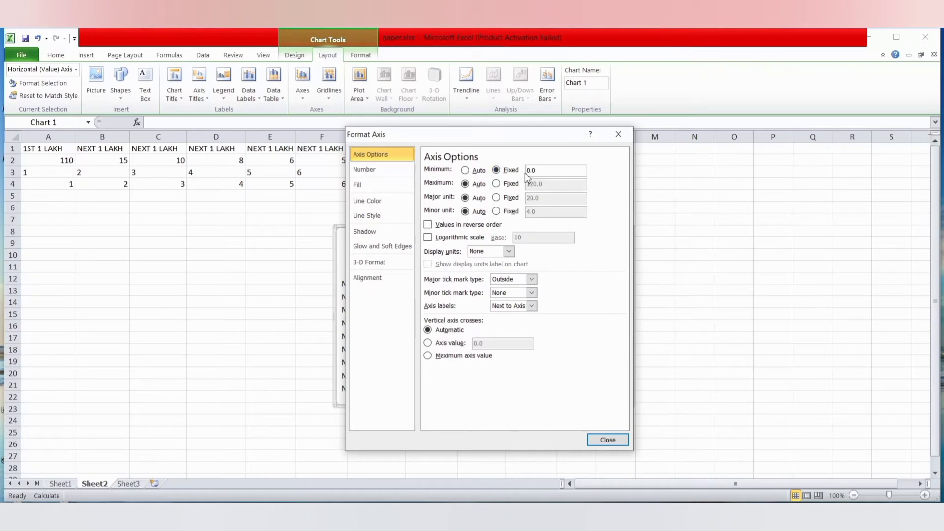
pyautogui.click(496, 185)
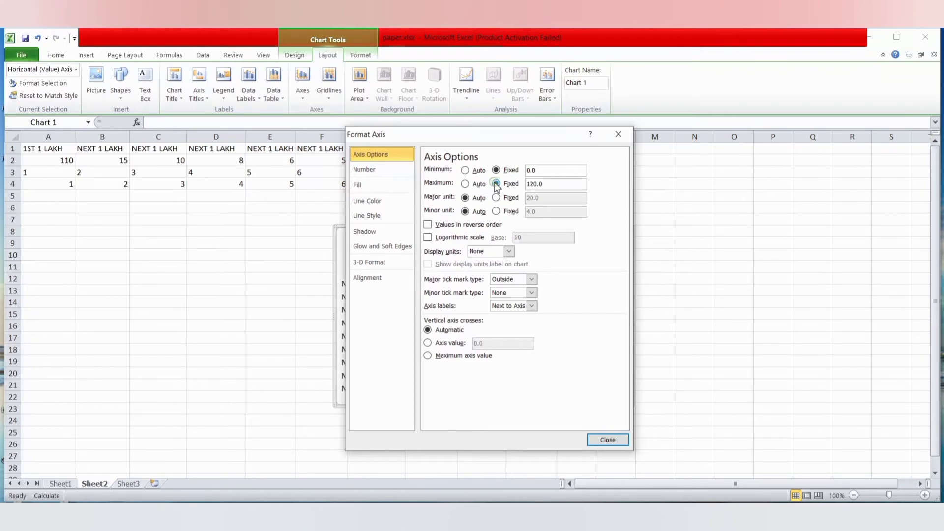
pyautogui.click(534, 184)
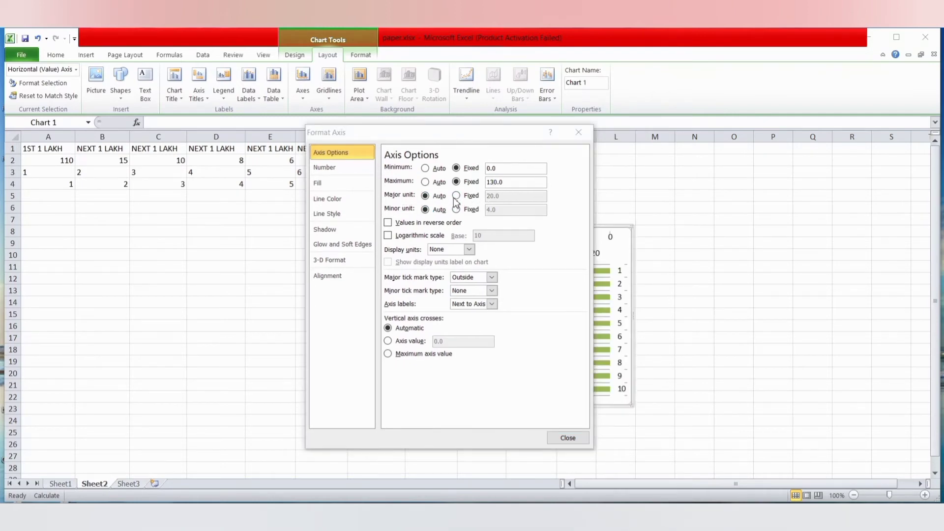
pyautogui.click(457, 196)
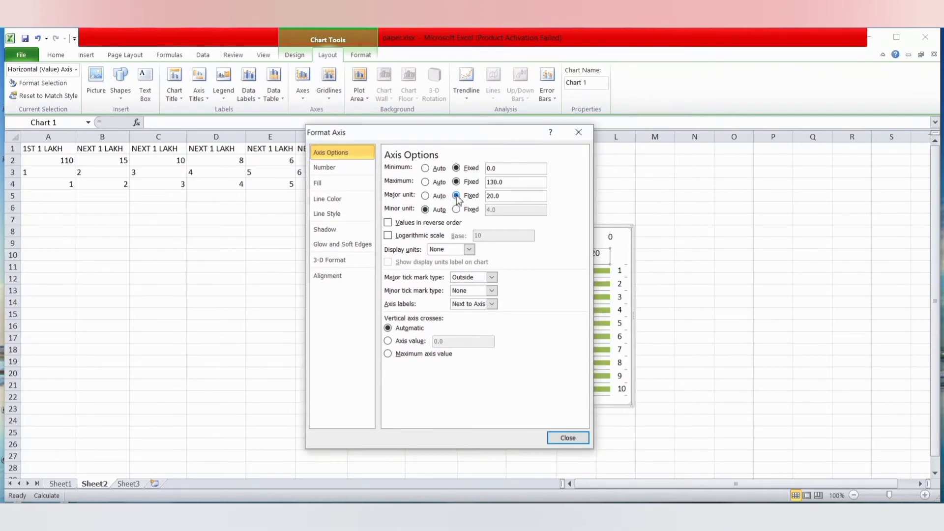
pyautogui.click(491, 196)
pyautogui.click(580, 437)
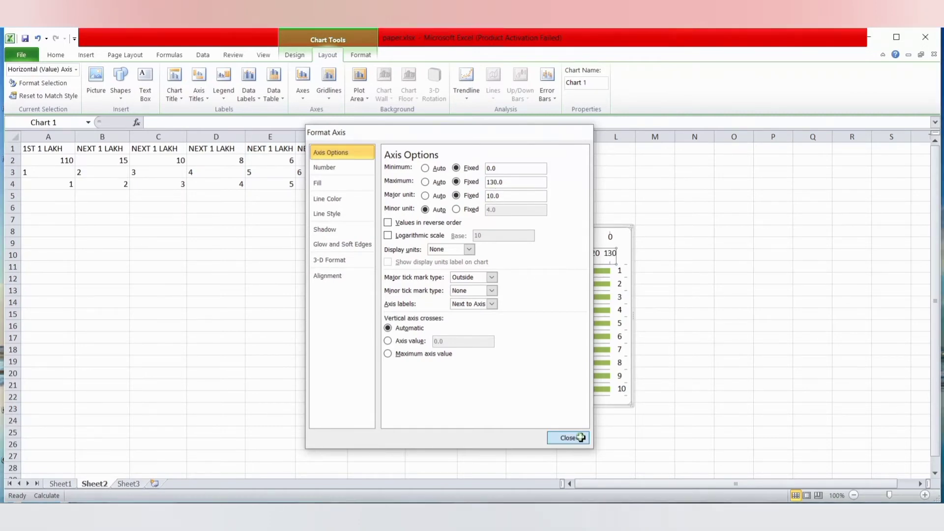
# Set the secondary horizontal value axis to a fixed maximum of 11 and a fixed major unit of 1
pyautogui.click(851, 373)
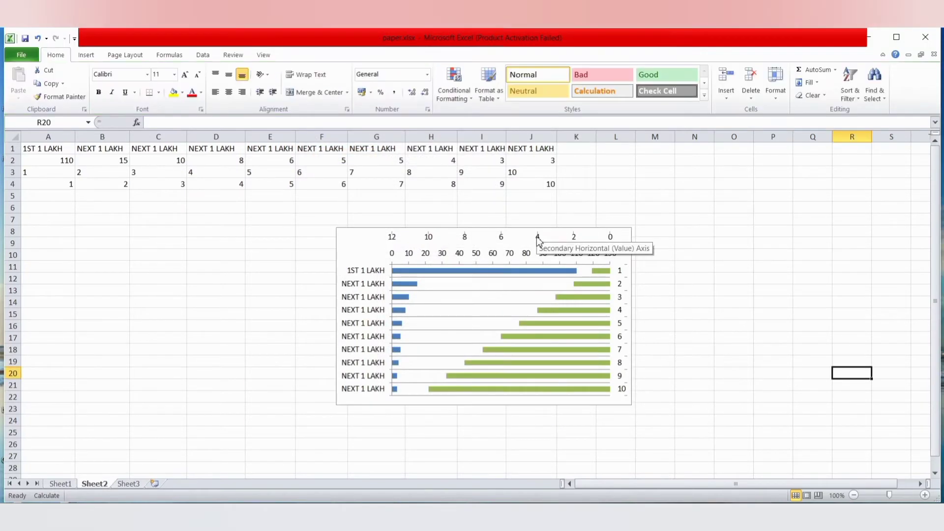
pyautogui.click(538, 240)
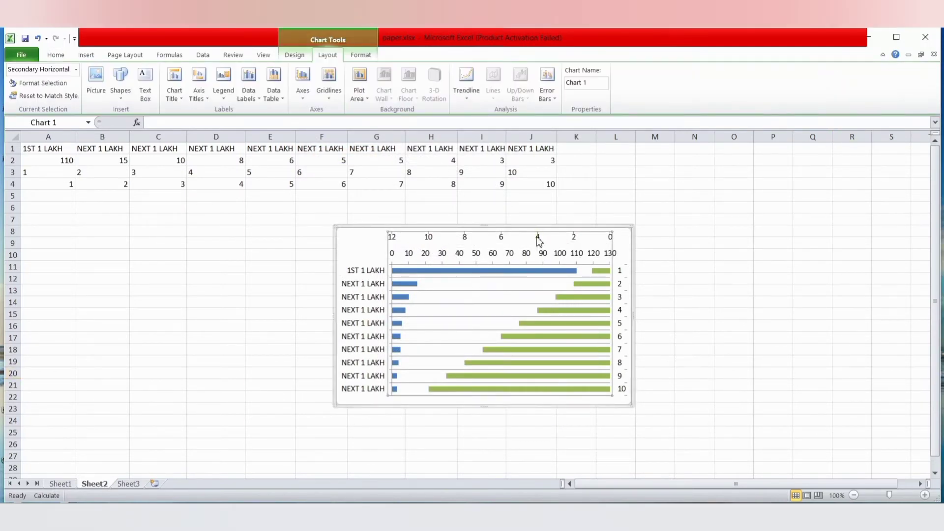
pyautogui.click(37, 82)
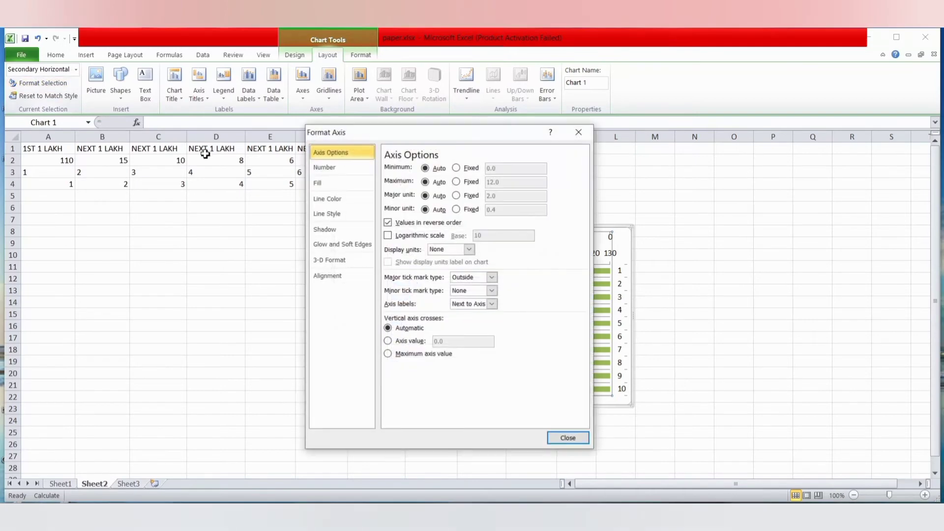
pyautogui.click(457, 182)
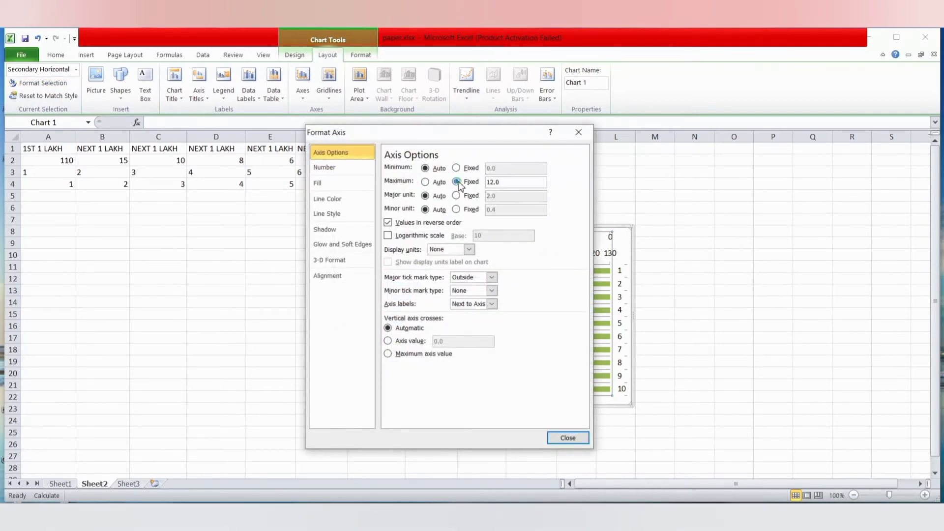
pyautogui.click(493, 182)
pyautogui.click(456, 195)
pyautogui.click(493, 196)
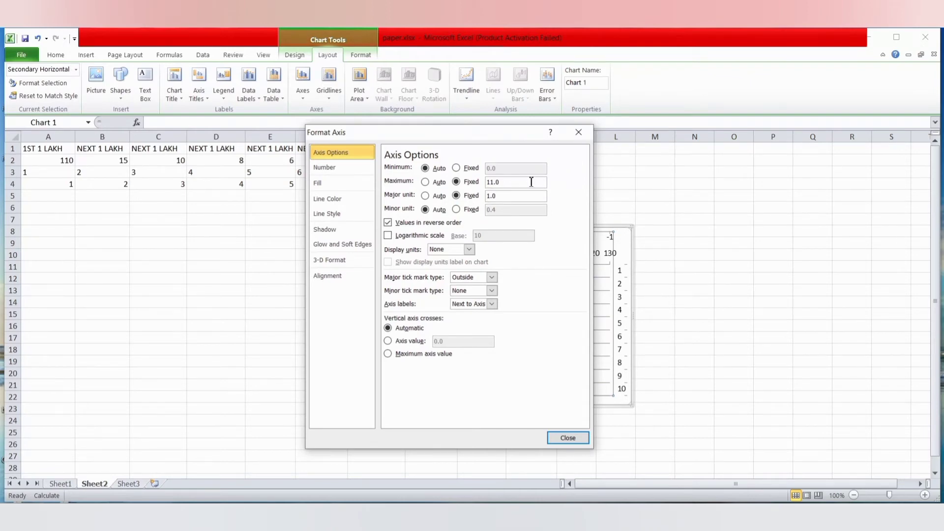
pyautogui.click(569, 437)
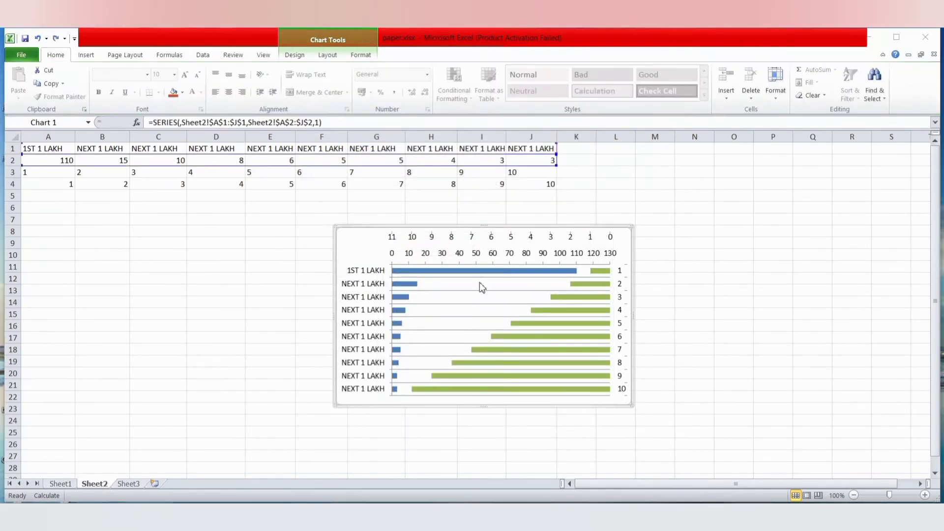
# Add data labels to the blue bars, positioned at the outside end of the data points
pyautogui.click(507, 271)
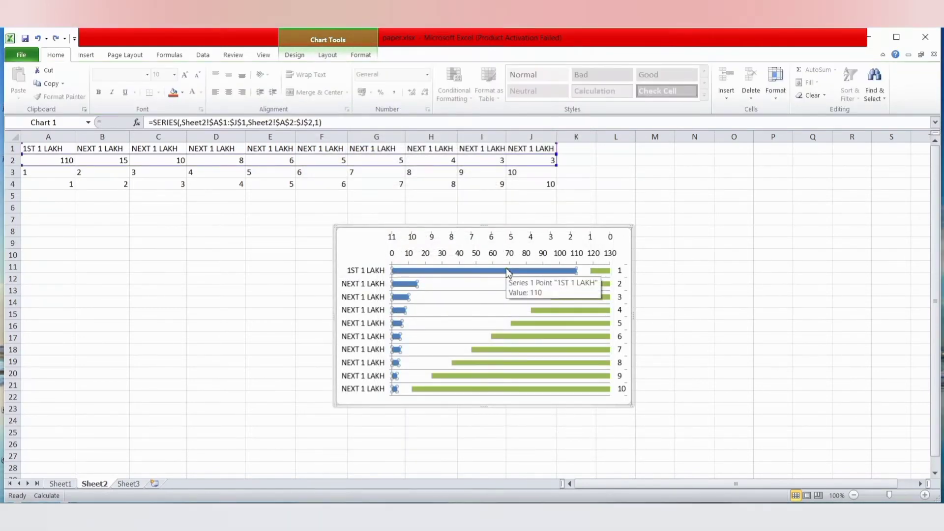
pyautogui.click(329, 55)
pyautogui.click(249, 88)
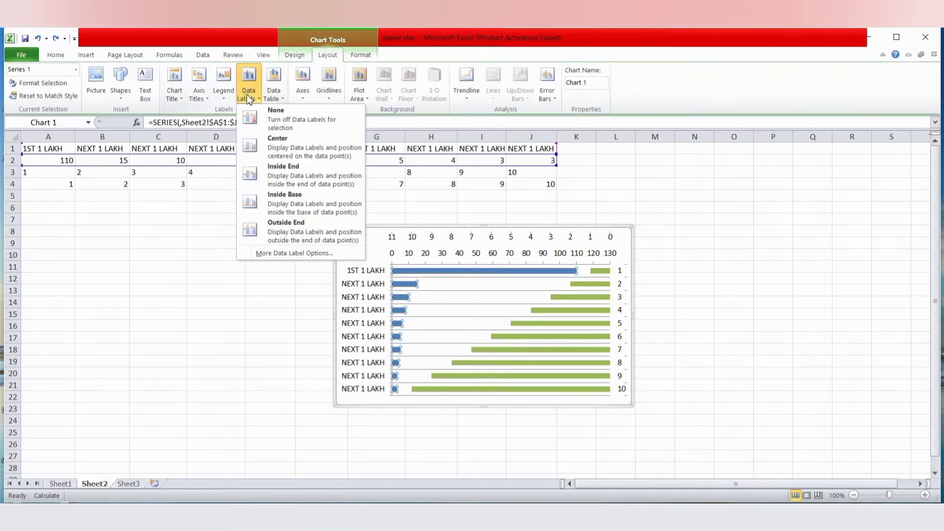
pyautogui.click(288, 241)
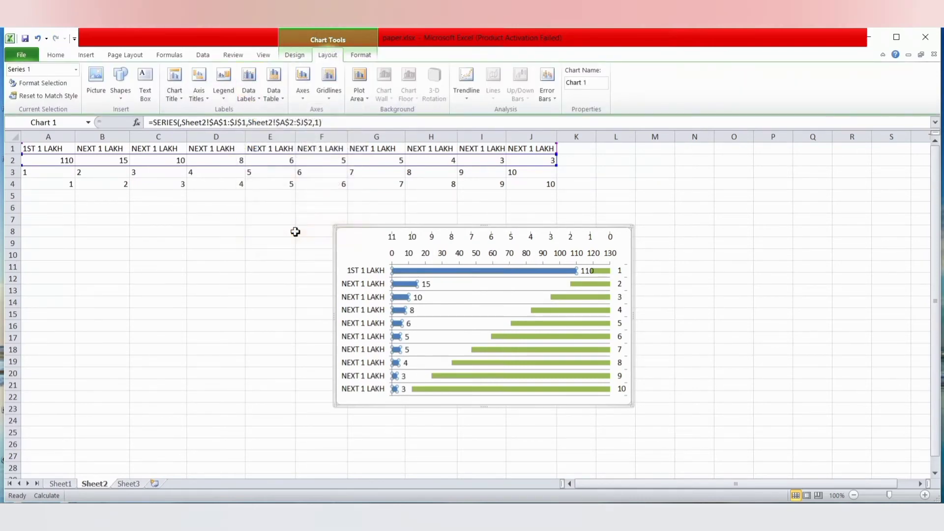
pyautogui.click(683, 291)
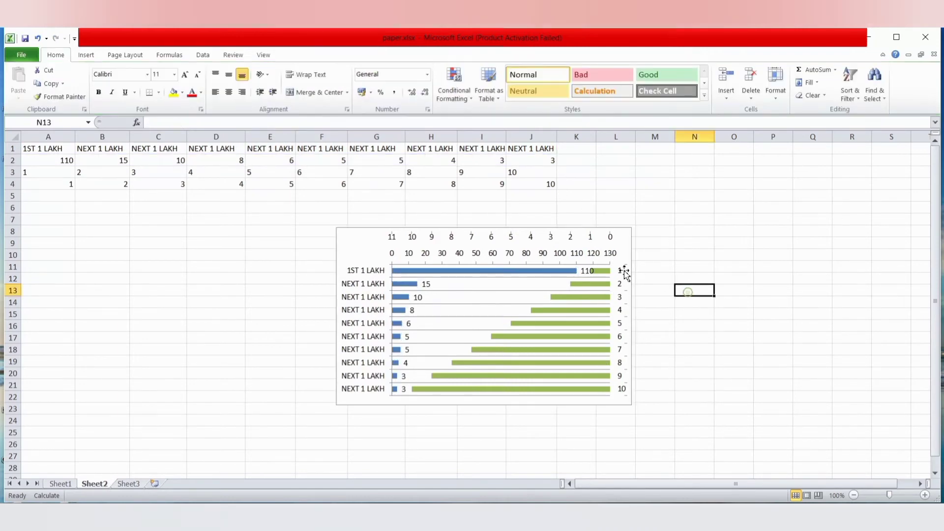
# Move only the 110 data label of the 1ST 1 LAKH bar inside its blue bar
pyautogui.click(589, 272)
pyautogui.click(589, 274)
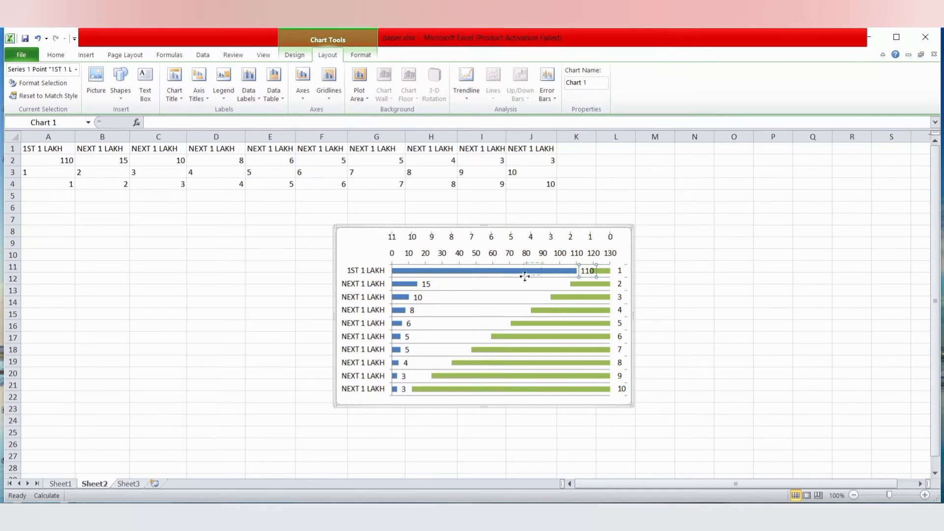
pyautogui.moveTo(524, 276); pyautogui.dragTo(437, 278)
pyautogui.click(797, 350)
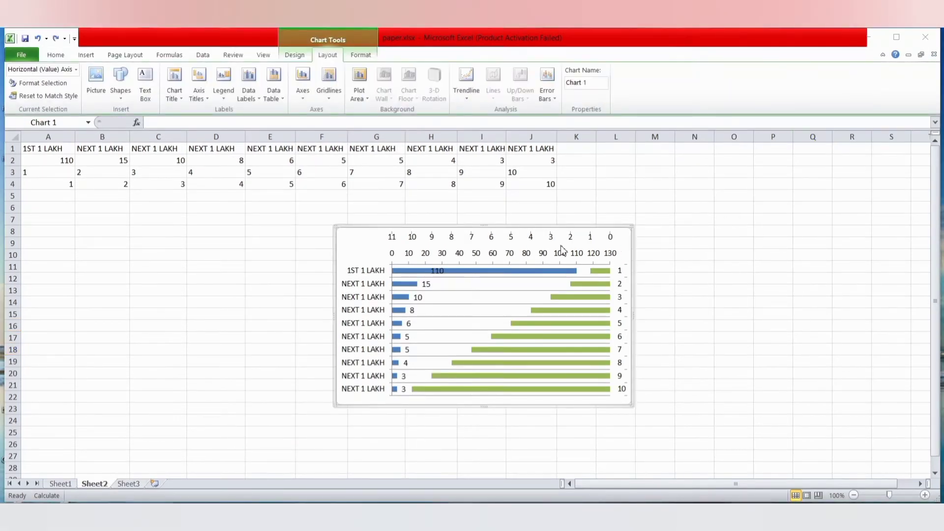
# Set the axis labels of the primary horizontal value axis to None
pyautogui.click(545, 256)
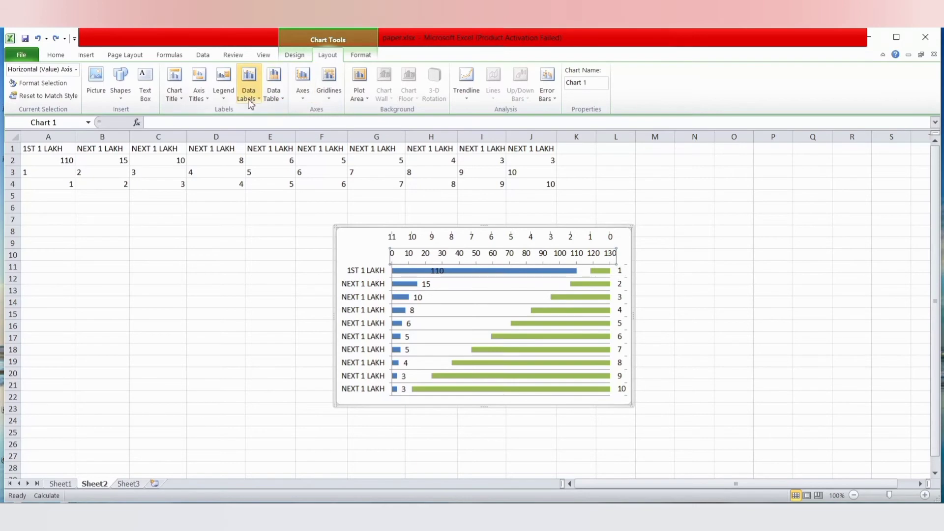
pyautogui.click(62, 85)
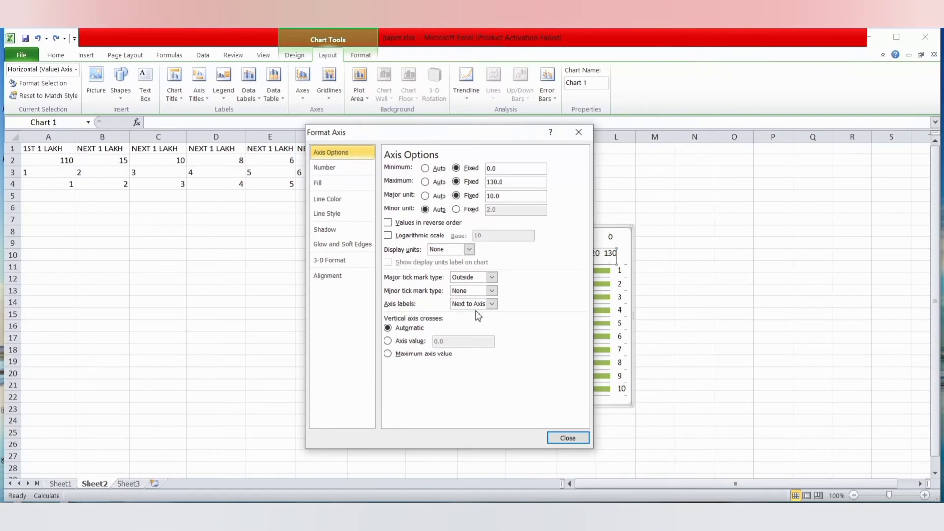
pyautogui.click(491, 304)
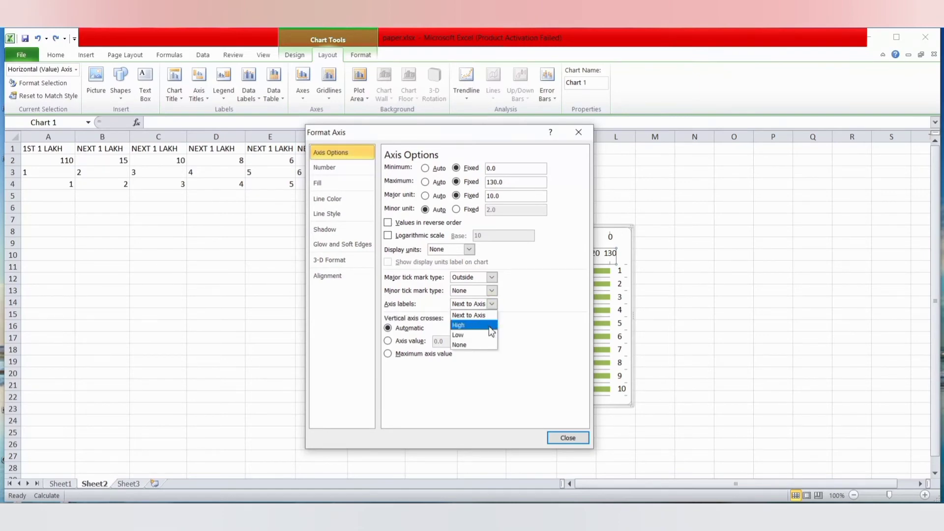
pyautogui.click(473, 345)
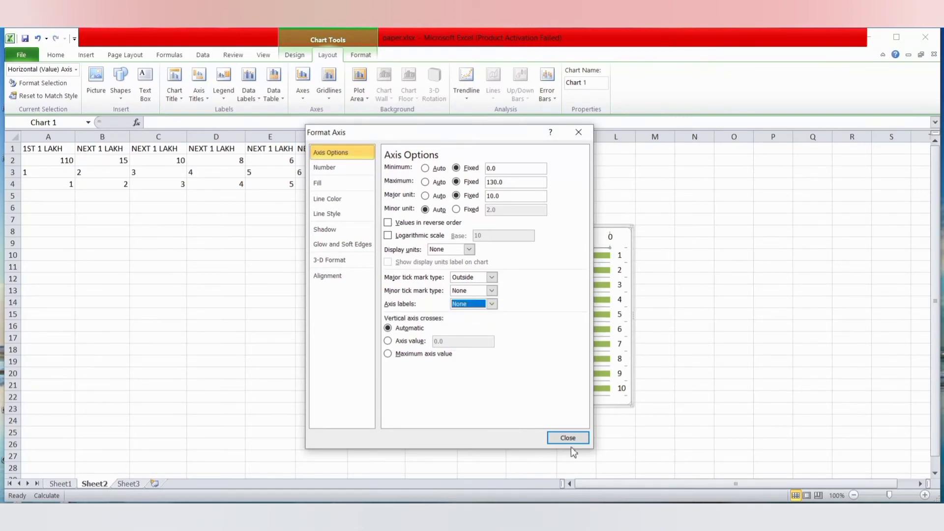
pyautogui.click(581, 438)
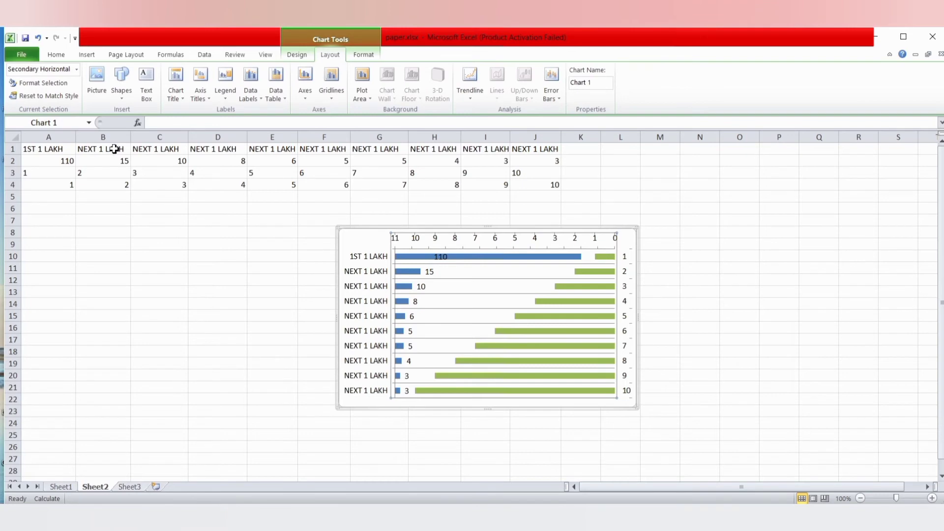
# Set the axis labels of the secondary horizontal value axis to None
pyautogui.click(57, 82)
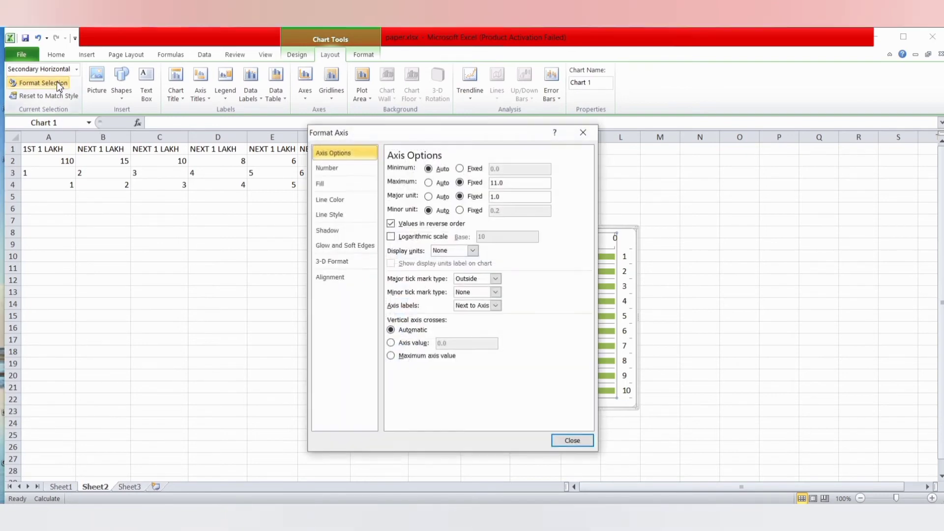
pyautogui.click(496, 306)
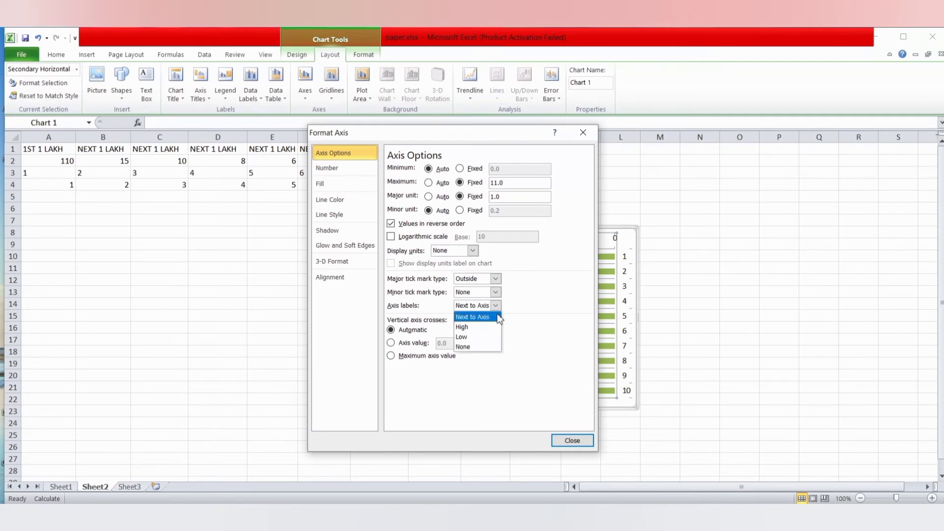
pyautogui.click(485, 347)
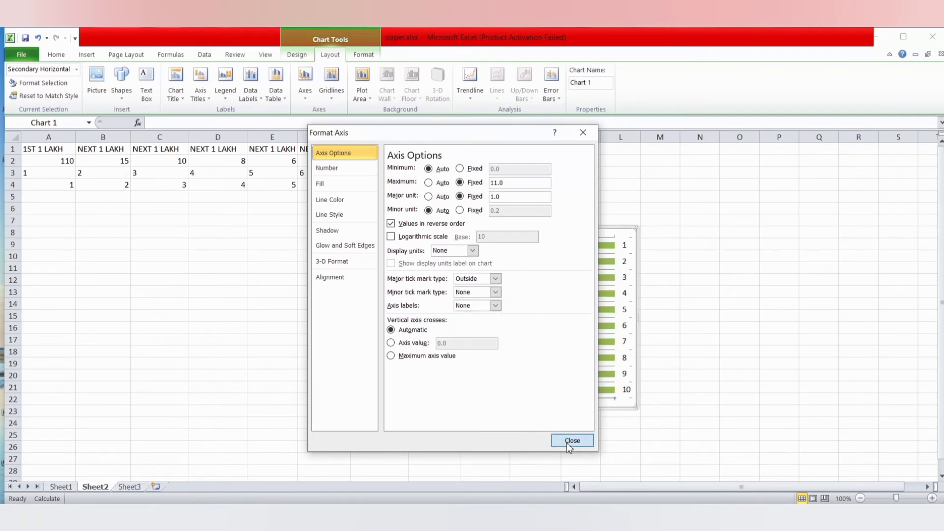
pyautogui.click(569, 441)
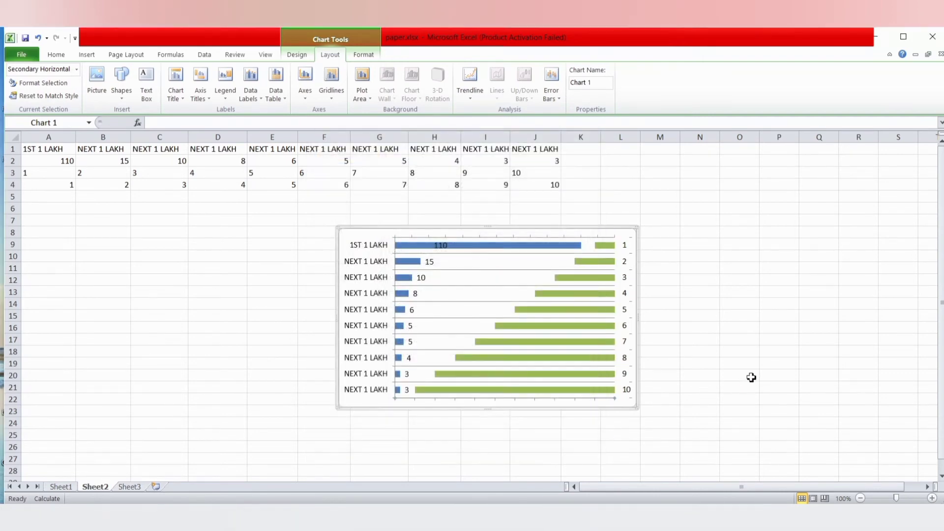
# Remove the outside major tick marks from the primary horizontal value axis above the bars
pyautogui.click(563, 238)
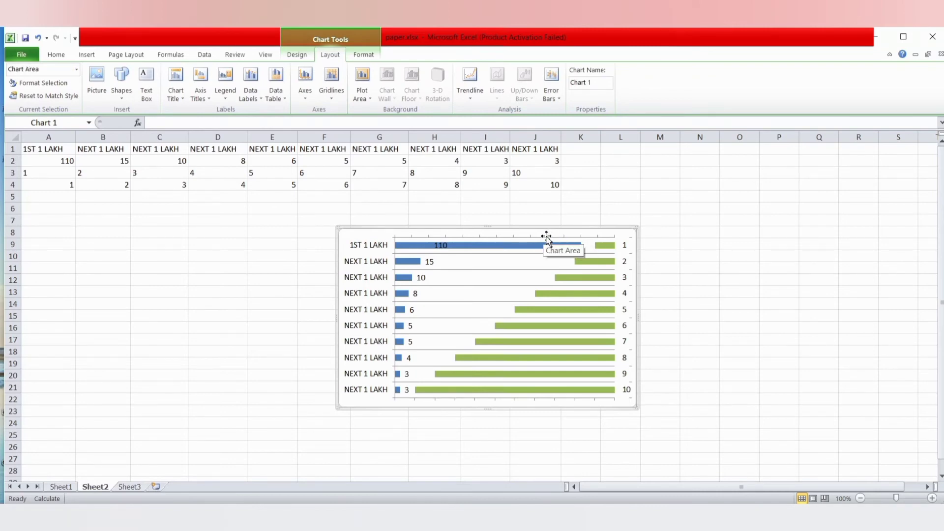
pyautogui.click(533, 237)
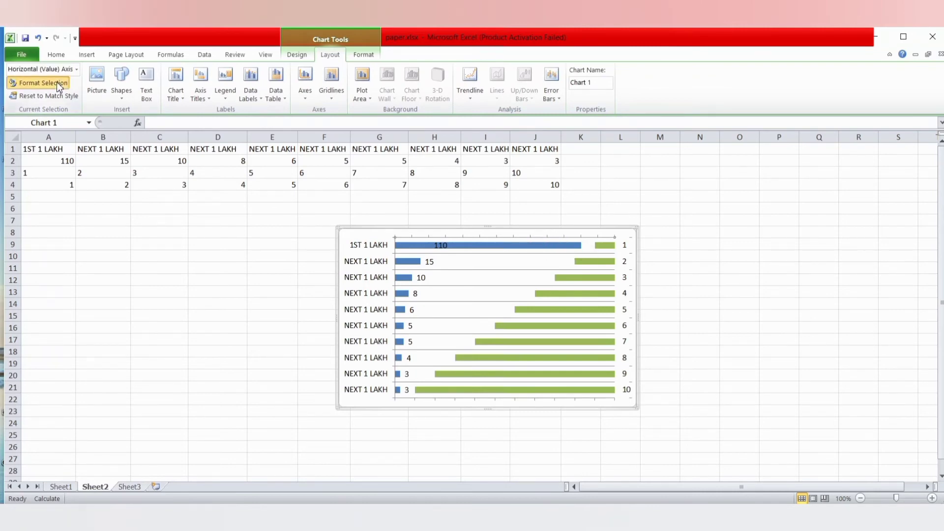
pyautogui.click(43, 83)
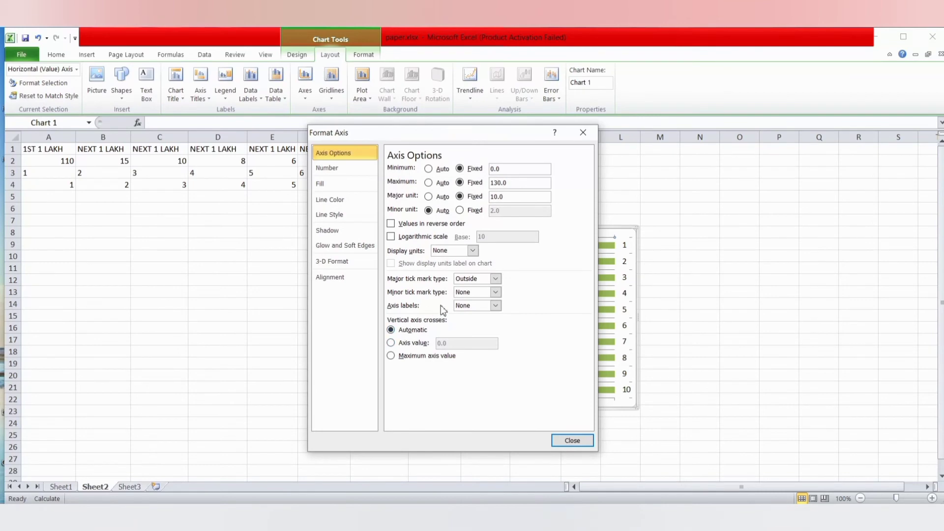
pyautogui.click(496, 280)
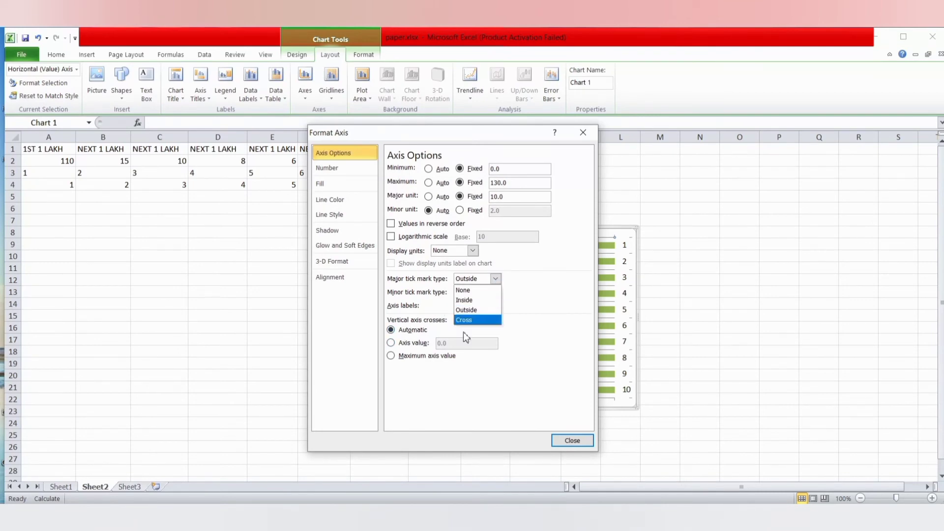
pyautogui.click(471, 298)
pyautogui.click(570, 440)
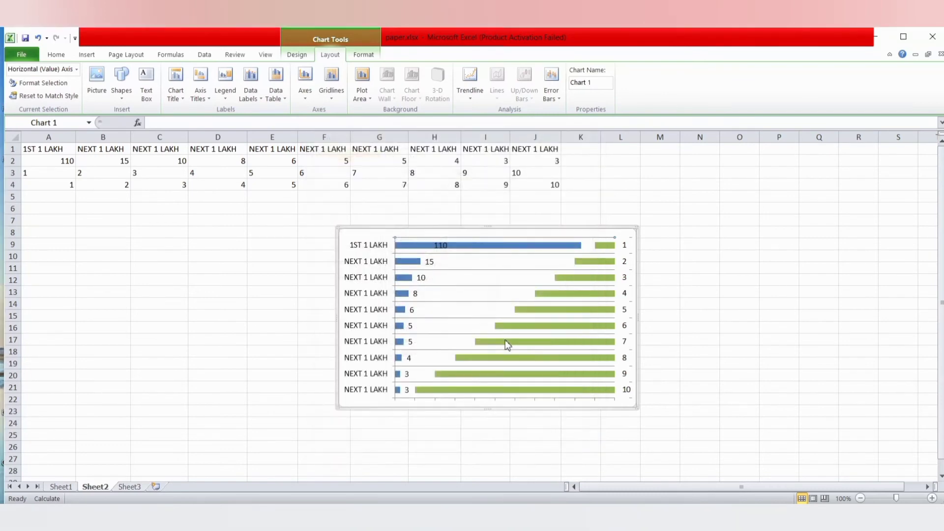
# Set the major tick mark type of the secondary horizontal value axis below the bars to None
pyautogui.click(480, 401)
pyautogui.click(428, 399)
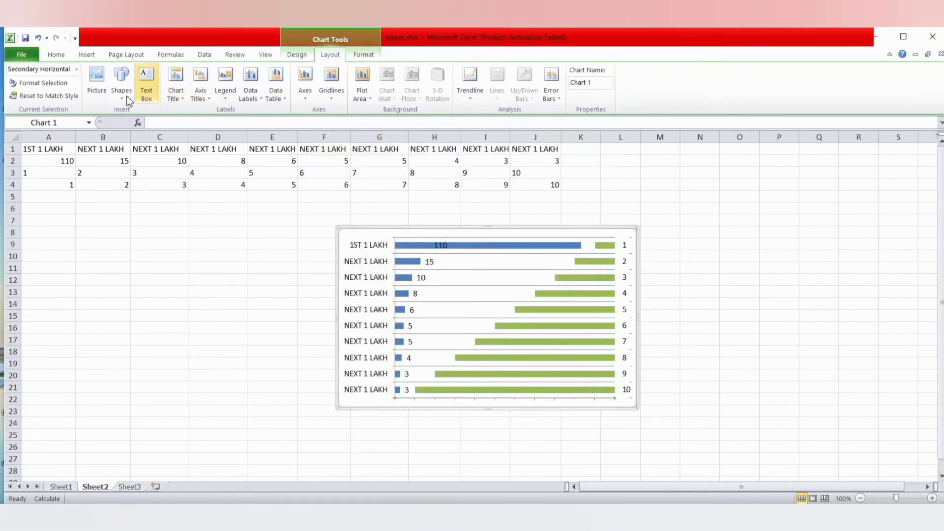
pyautogui.click(57, 88)
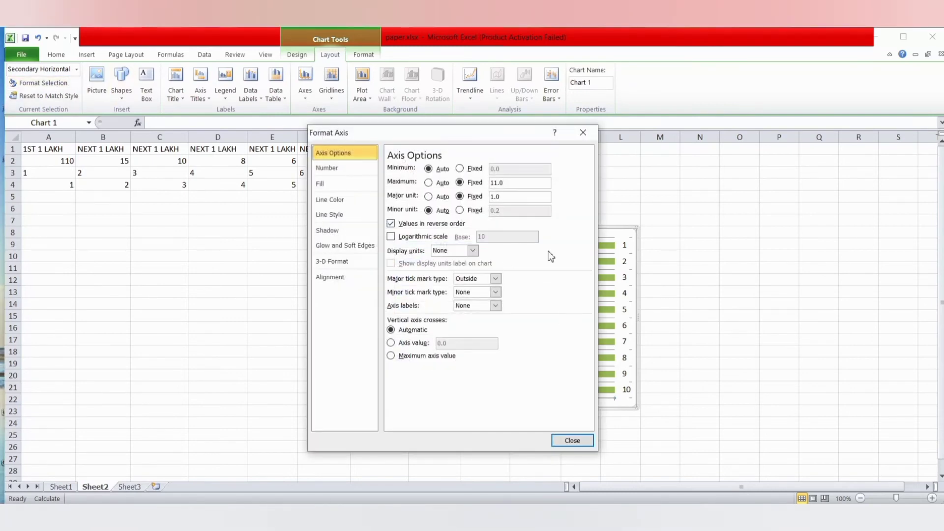
pyautogui.click(496, 279)
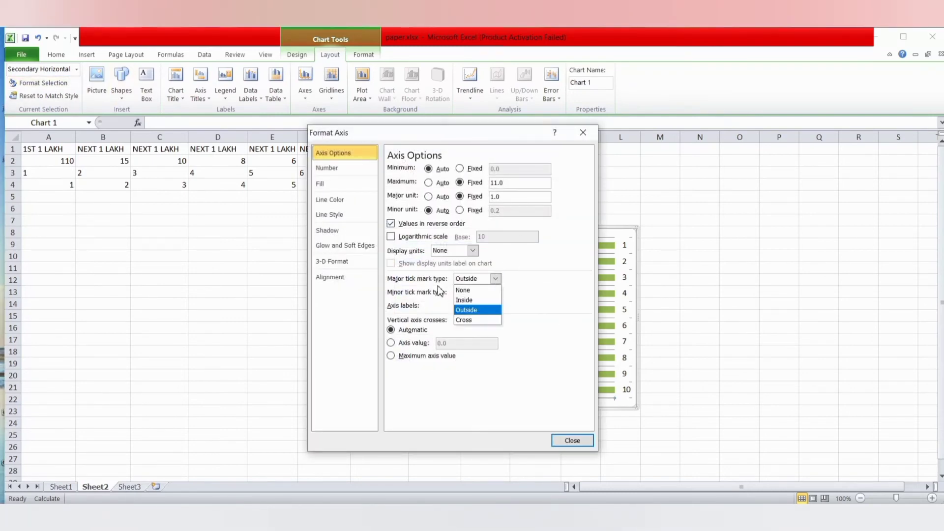
pyautogui.click(465, 293)
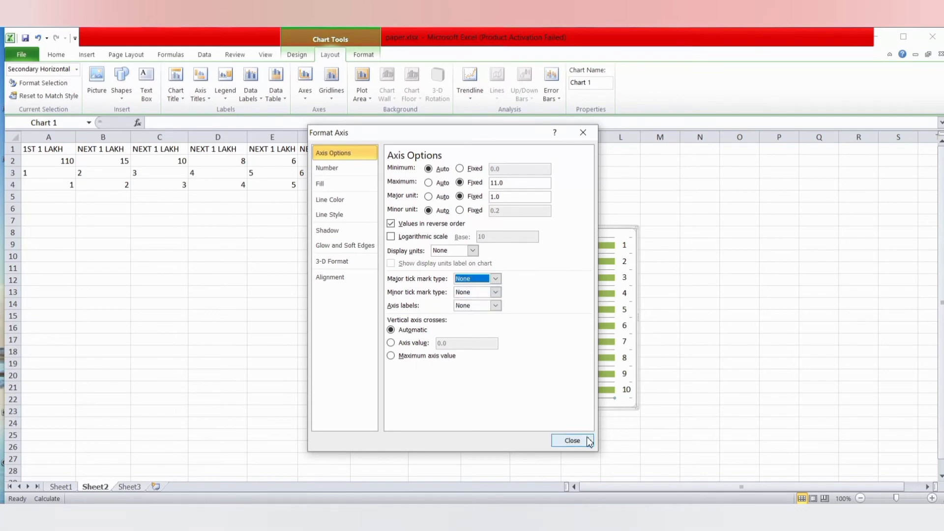
pyautogui.click(572, 441)
pyautogui.click(698, 399)
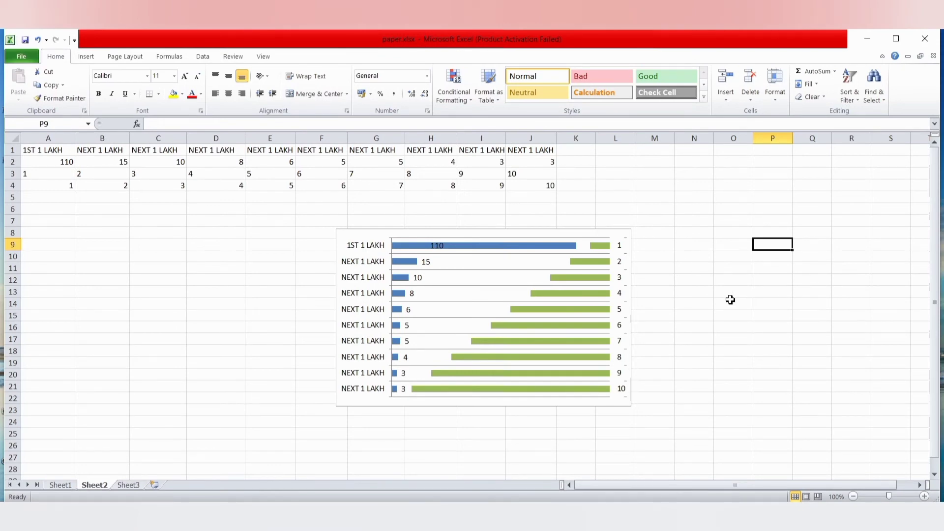
# Reduce the gap width of the blue data series to 60% to thicken its bars
pyautogui.click(523, 246)
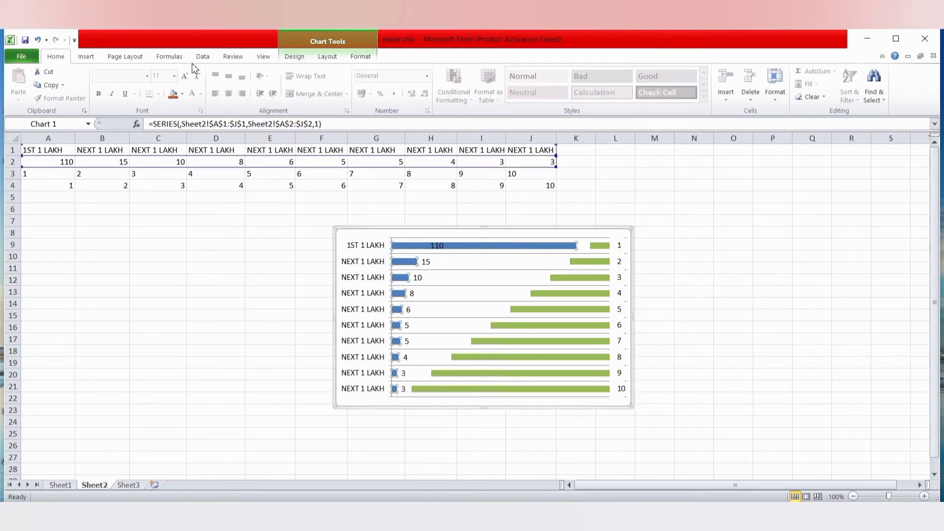
pyautogui.click(360, 59)
pyautogui.click(63, 88)
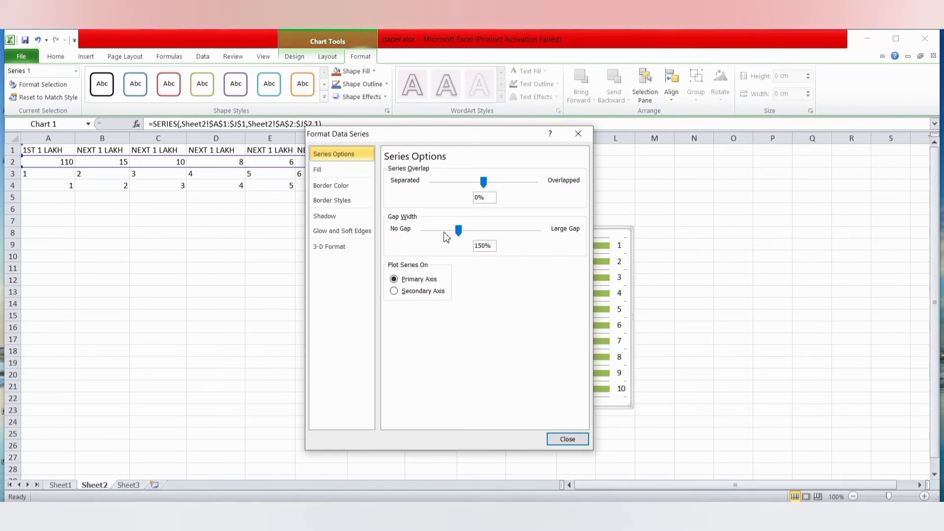
pyautogui.click(444, 231)
pyautogui.moveTo(444, 232); pyautogui.dragTo(440, 234)
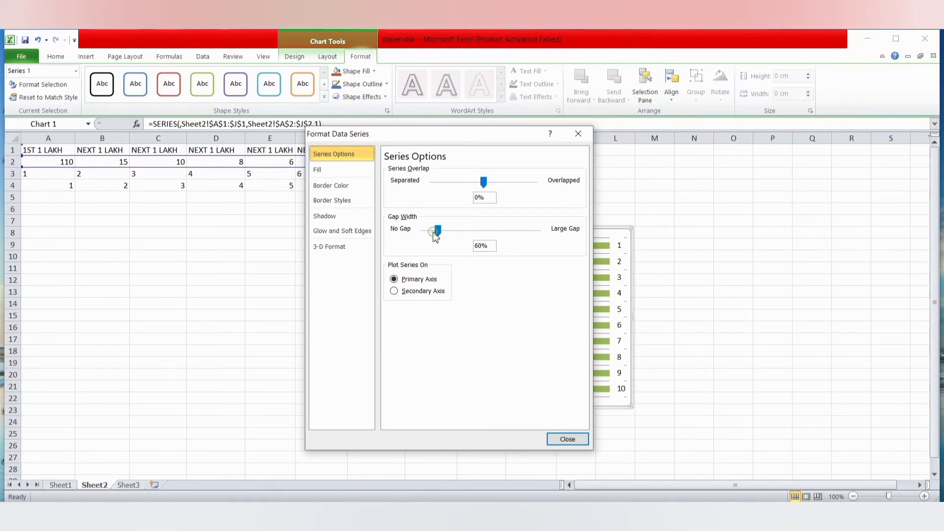
# Fill the blue data series' bars with solid red from the standard colors
pyautogui.click(346, 171)
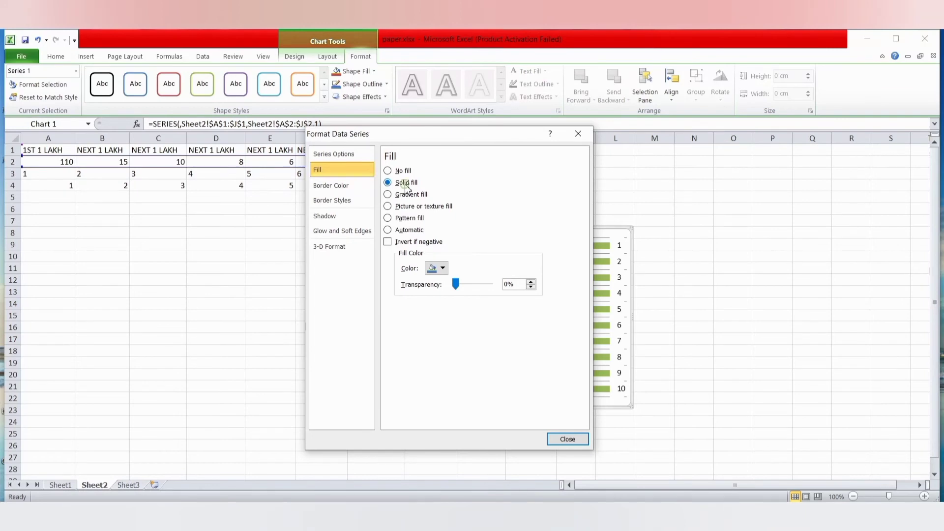
pyautogui.click(443, 268)
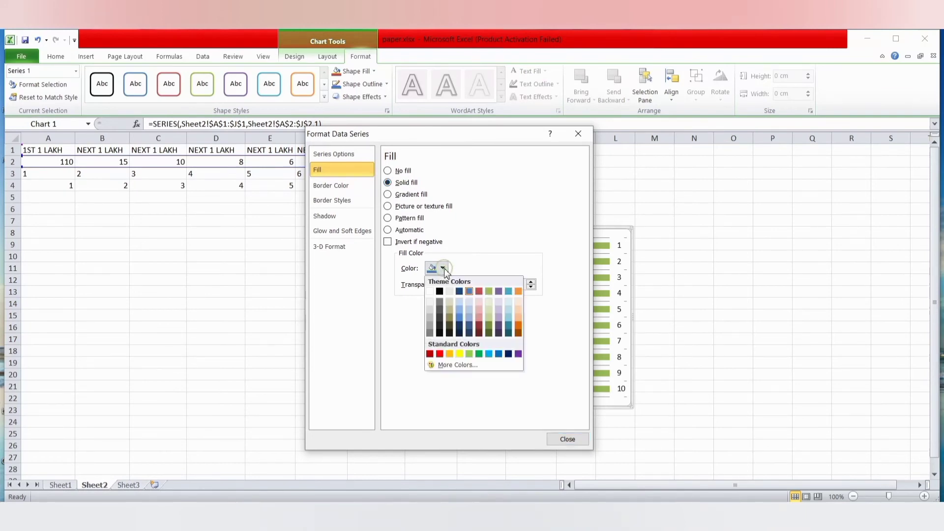
pyautogui.click(440, 354)
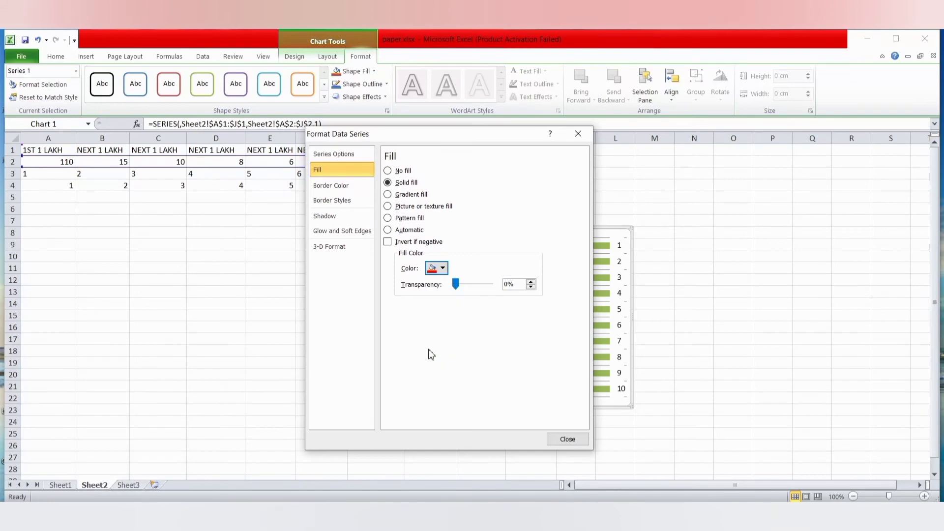
pyautogui.click(568, 438)
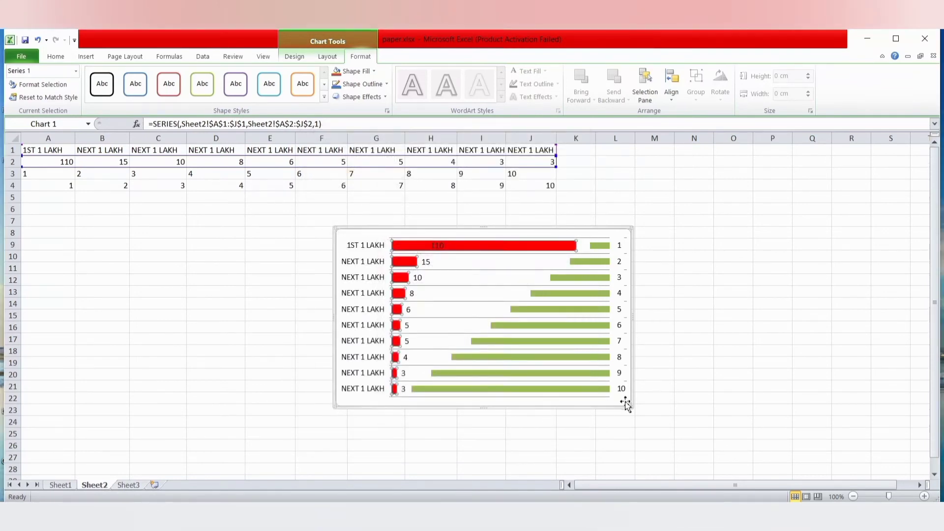
# Reduce the gap width of the green data series to 70% to thicken its bars
pyautogui.click(607, 249)
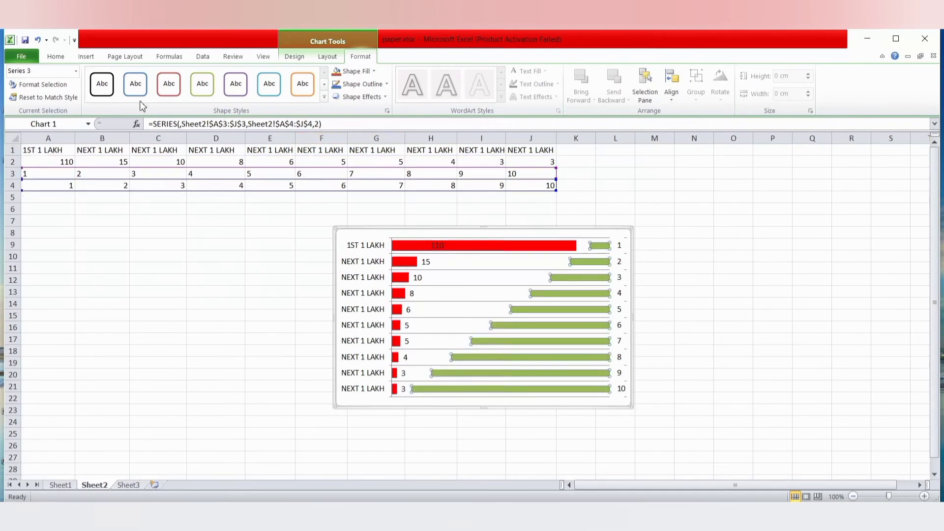
pyautogui.click(42, 84)
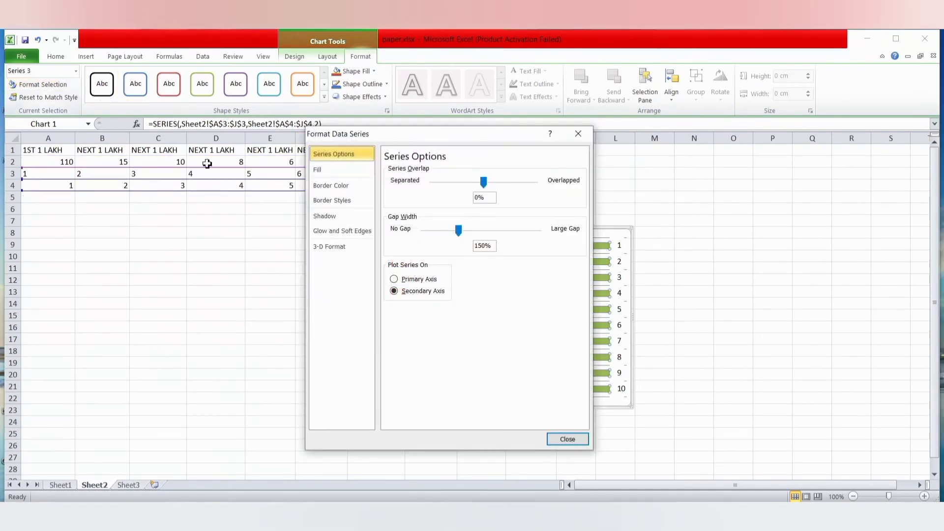
pyautogui.click(435, 231)
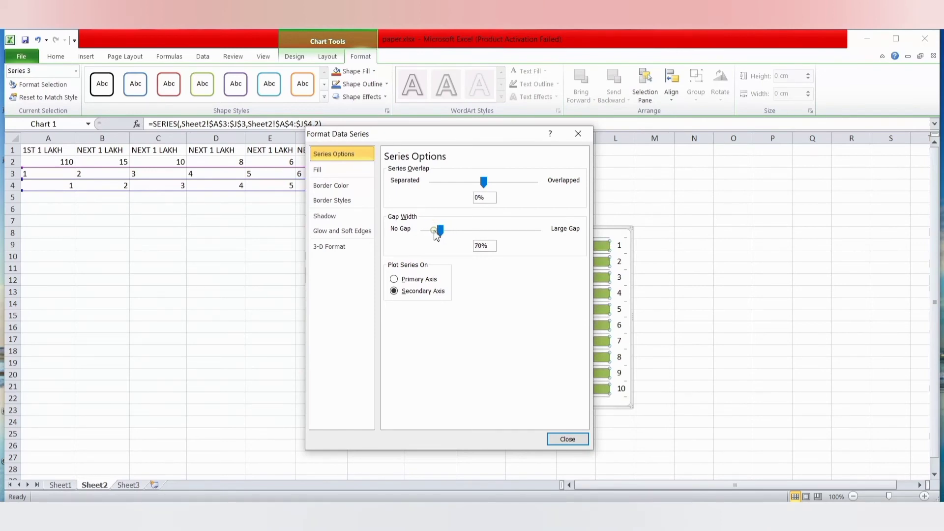
# Fill the green data series' bars with a solid dark blue theme color
pyautogui.click(323, 170)
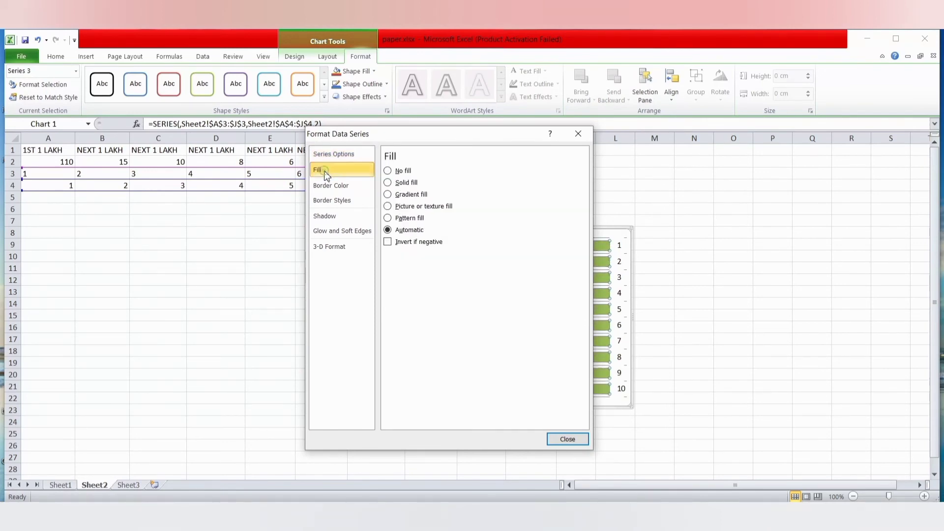
pyautogui.click(388, 183)
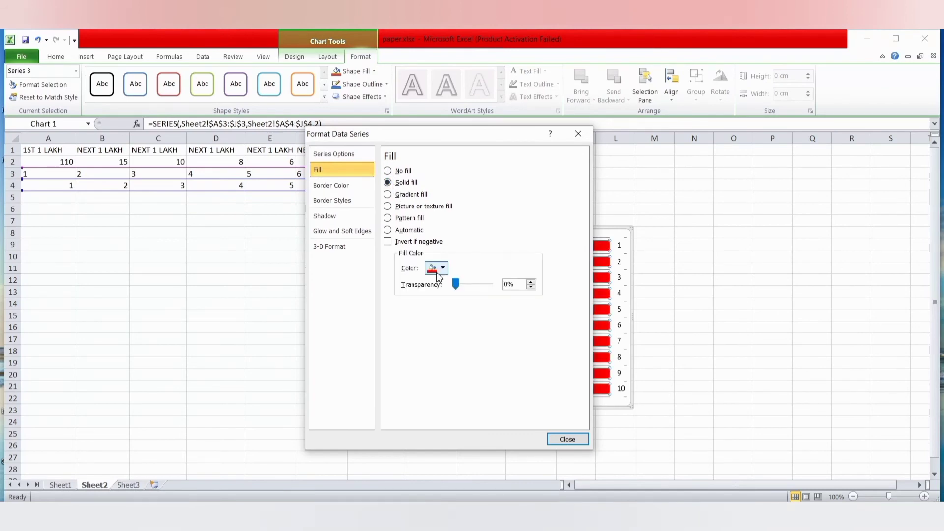
pyautogui.click(442, 271)
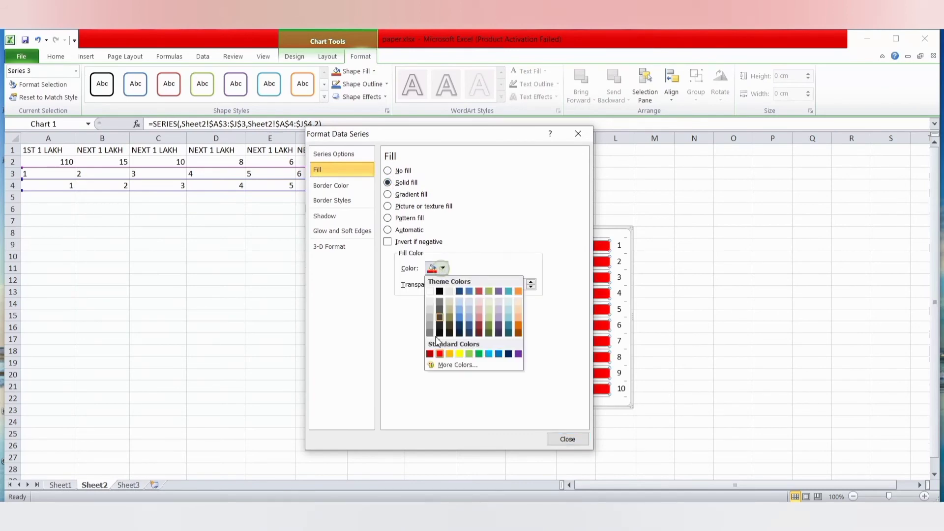
pyautogui.click(460, 327)
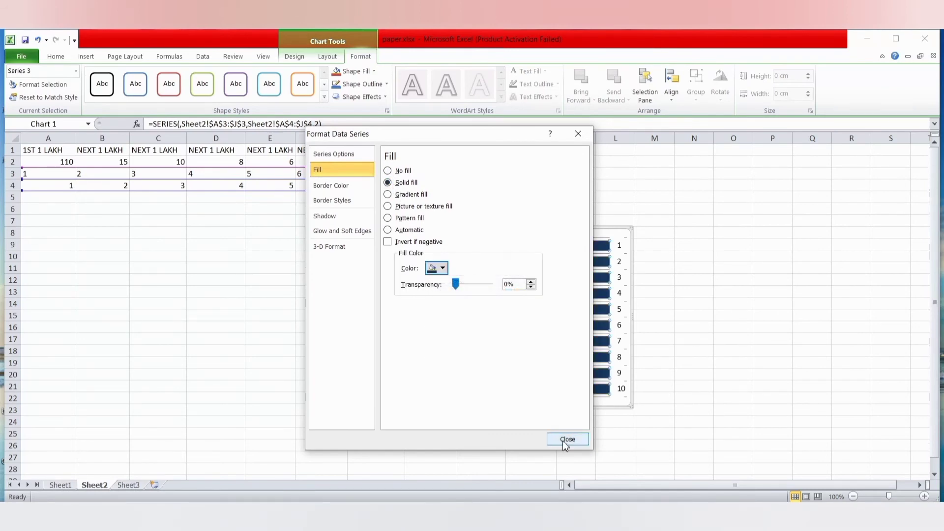
pyautogui.click(565, 441)
pyautogui.click(749, 379)
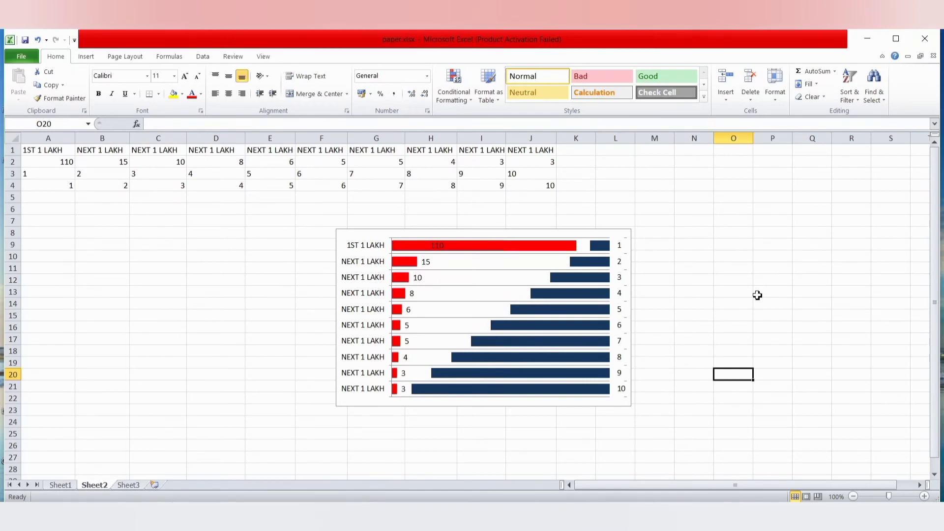
# Make the labels of both vertical axes bold: the LAKH categories and the numbers 1 to 10
pyautogui.click(366, 245)
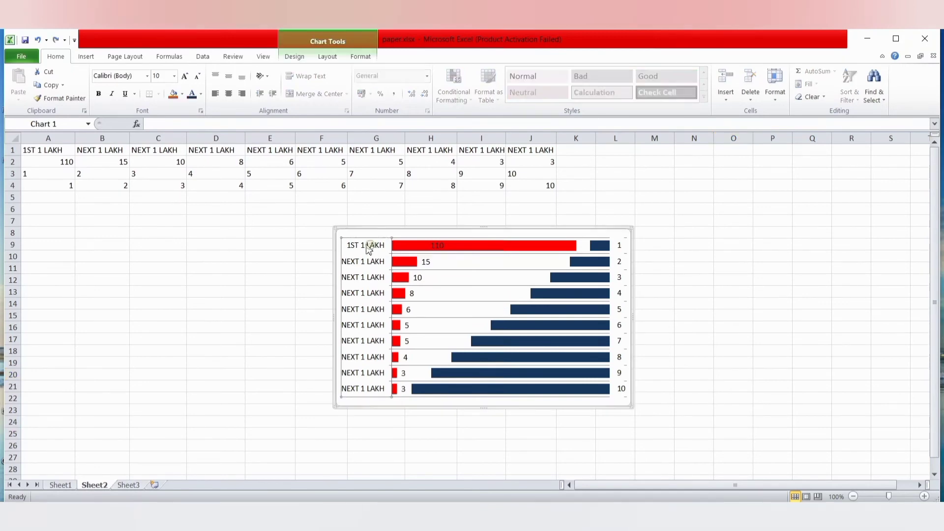
pyautogui.click(99, 93)
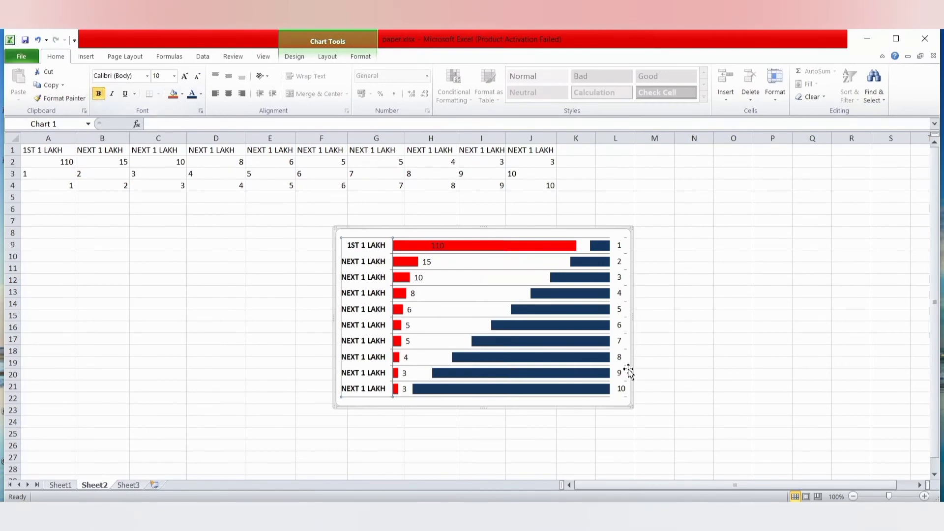
pyautogui.click(620, 278)
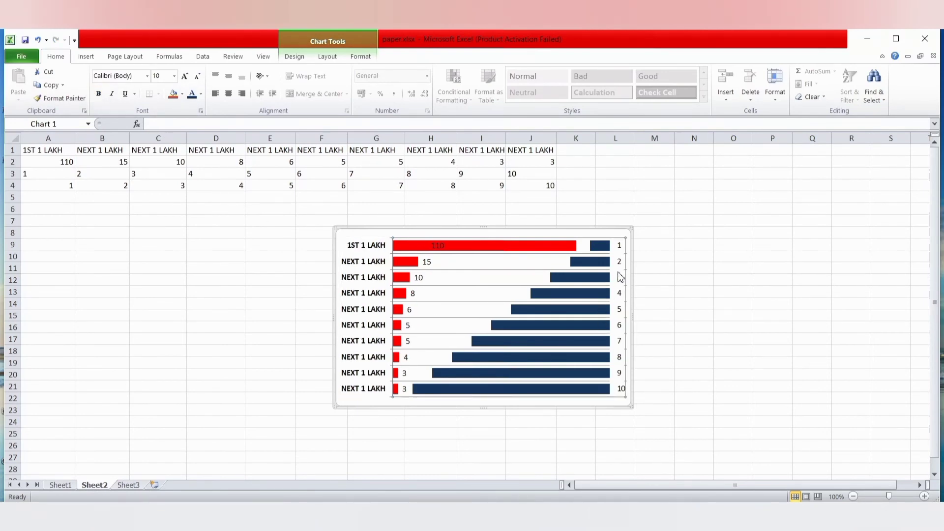
pyautogui.click(99, 94)
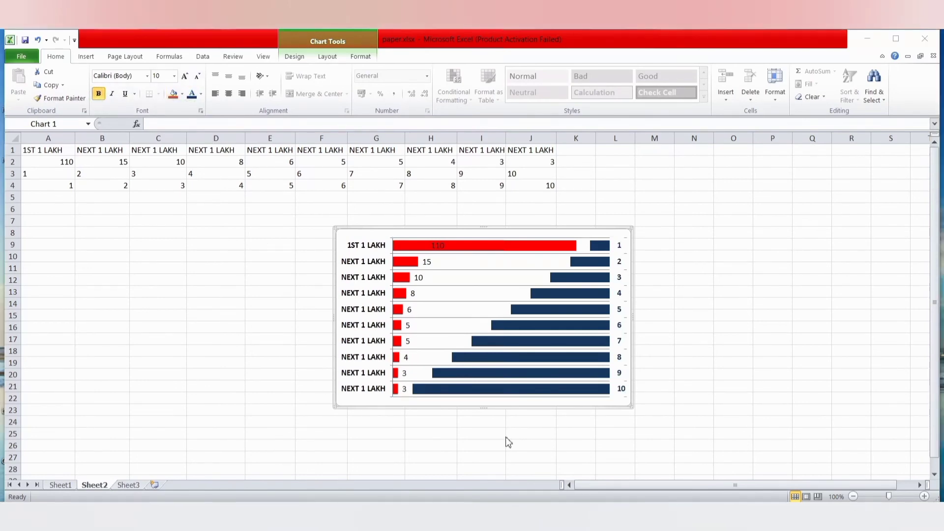
# Make all data labels of the red bars bold
pyautogui.click(413, 296)
pyautogui.click(414, 296)
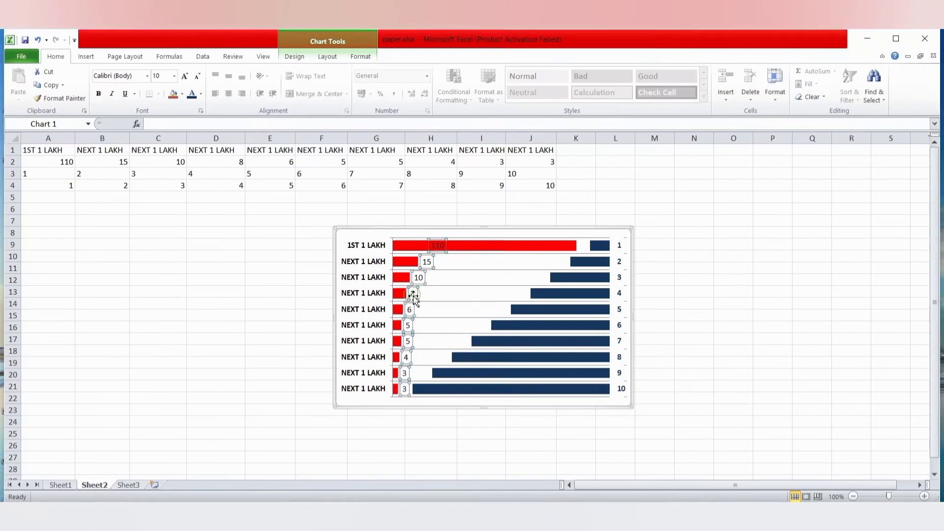
pyautogui.click(98, 94)
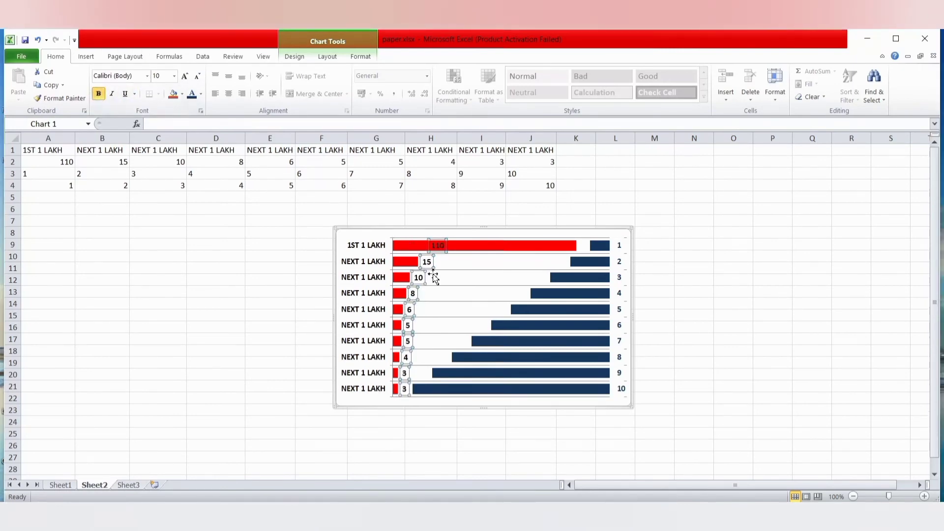
# Change the font color of only the 110 data label on the first red bar to white
pyautogui.click(437, 246)
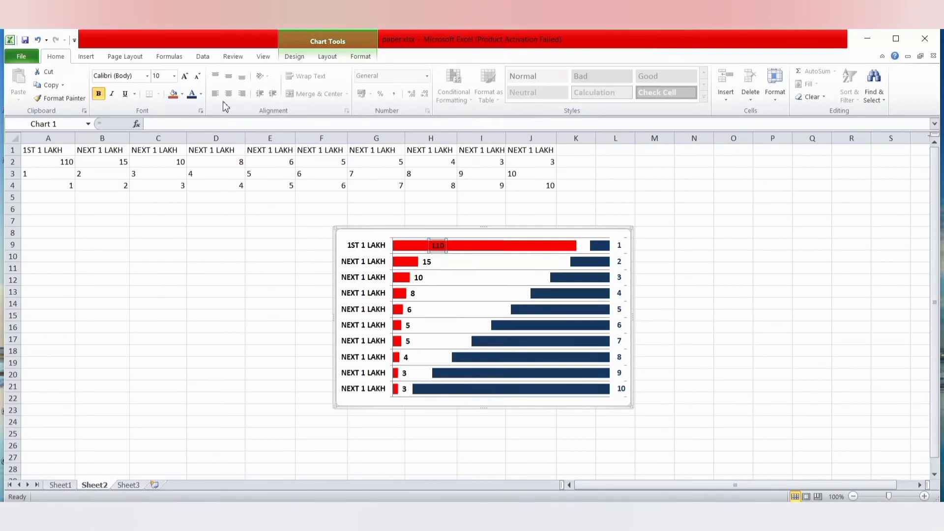
pyautogui.click(201, 94)
pyautogui.click(191, 130)
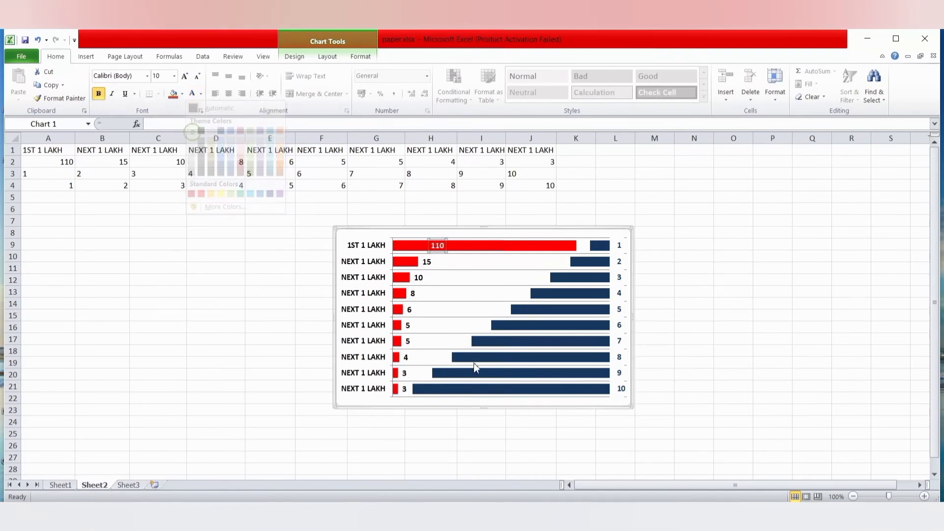
# Lower the top edge of the plot area to leave empty space above the bars inside the chart
pyautogui.click(500, 238)
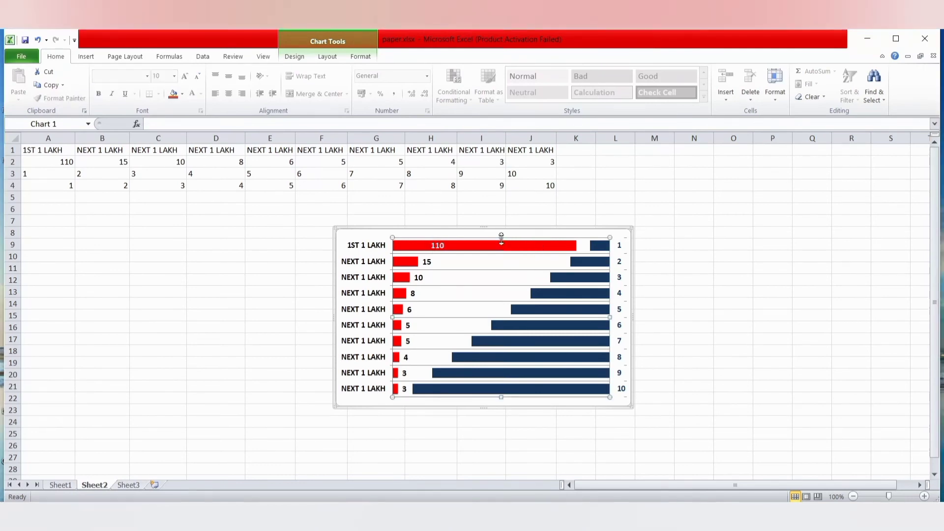
pyautogui.moveTo(502, 261); pyautogui.dragTo(502, 261)
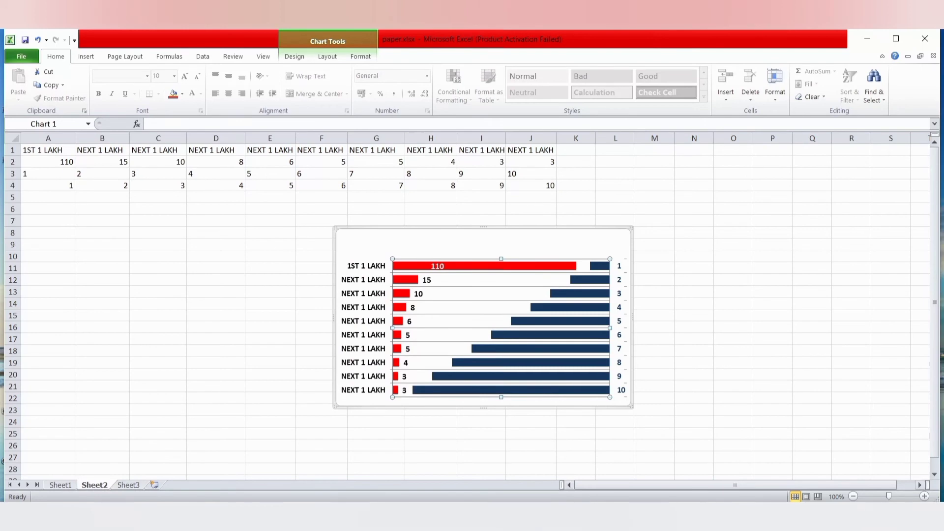
pyautogui.click(732, 233)
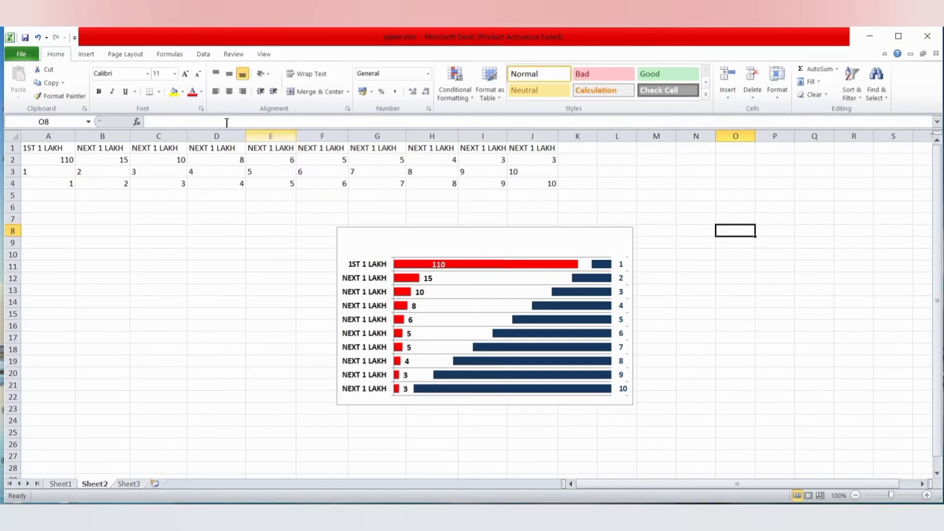
# Add a text box reading NUMBER OF DAYS, shrunk to fit its text and placed above the red bars in the chart
pyautogui.click(93, 54)
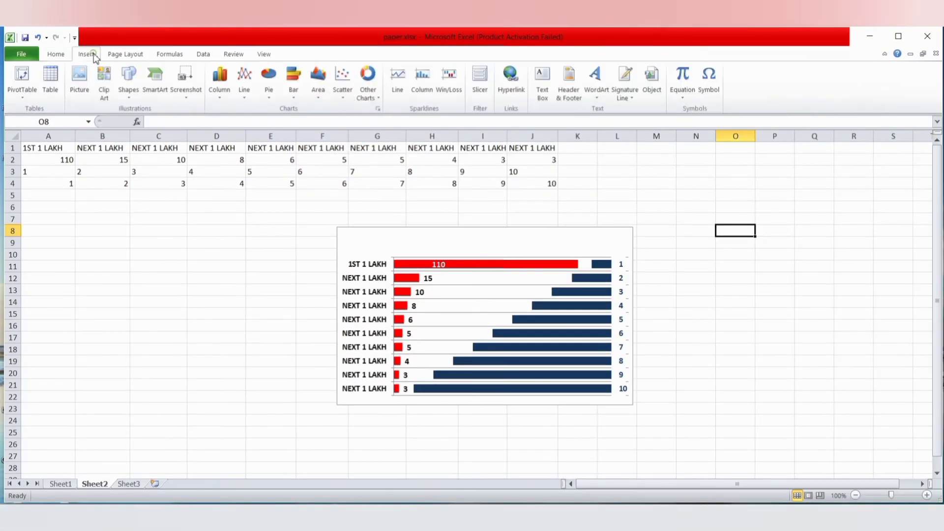
pyautogui.click(541, 95)
pyautogui.moveTo(689, 256); pyautogui.dragTo(814, 309)
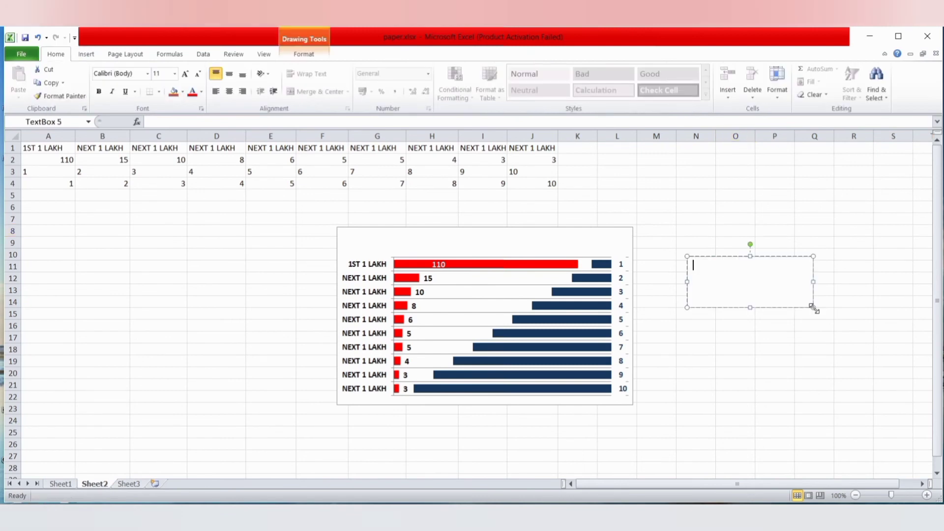
pyautogui.write('NUMBER OF DAYS')
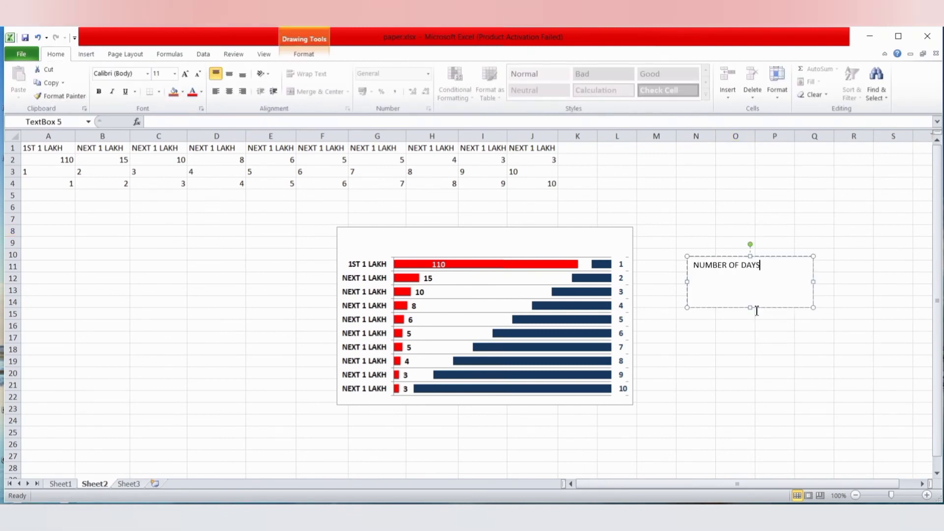
pyautogui.moveTo(750, 307); pyautogui.dragTo(770, 272)
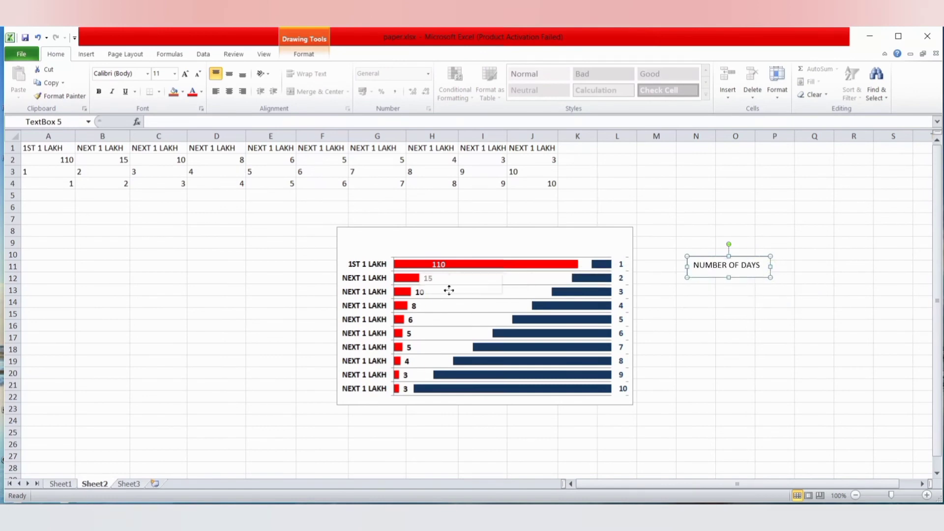
pyautogui.moveTo(458, 254); pyautogui.dragTo(462, 259)
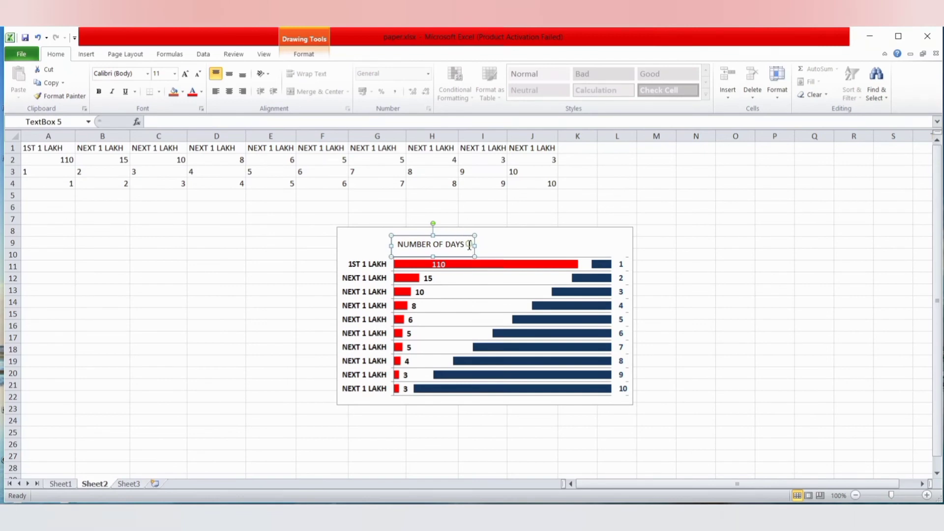
# Format the NUMBER OF DAYS text as bold and red
pyautogui.moveTo(469, 244); pyautogui.dragTo(401, 247)
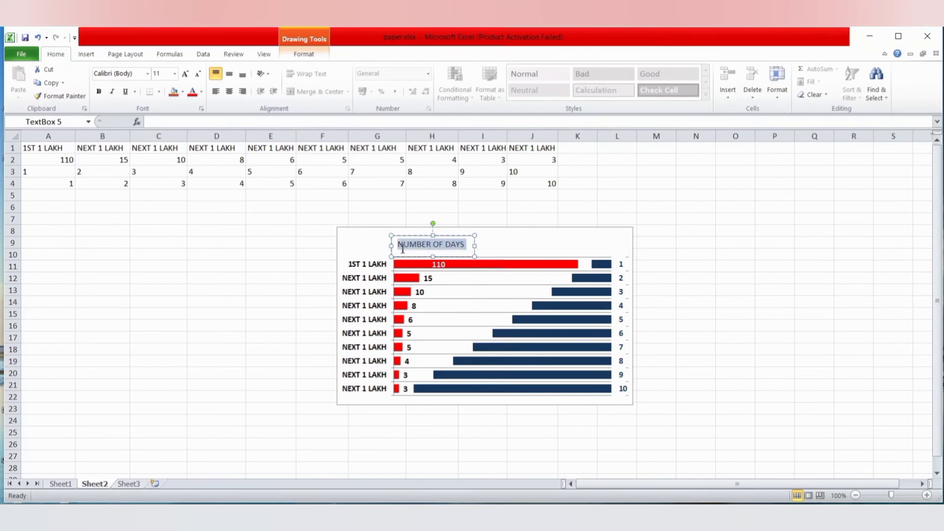
pyautogui.click(191, 92)
pyautogui.click(99, 92)
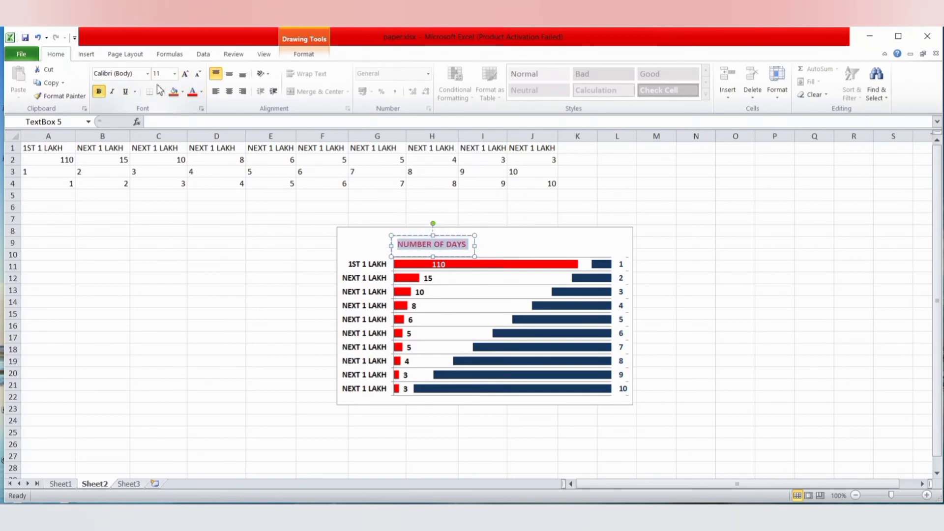
pyautogui.click(713, 273)
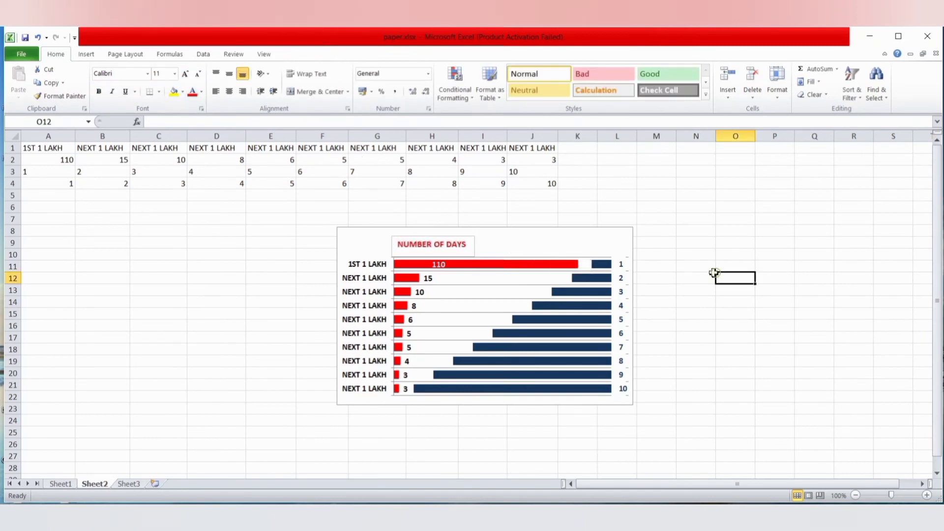
# Remove the outline of the NUMBER OF DAYS text box
pyautogui.click(469, 242)
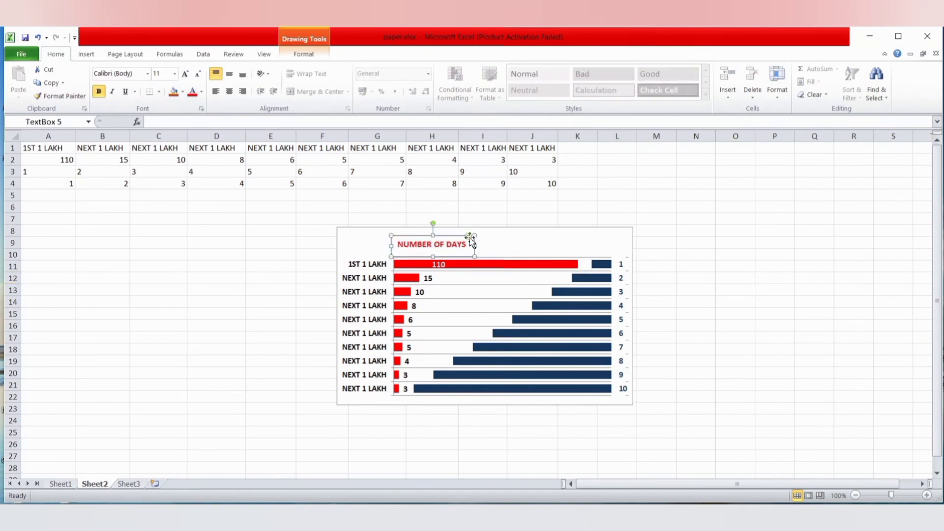
pyautogui.click(311, 58)
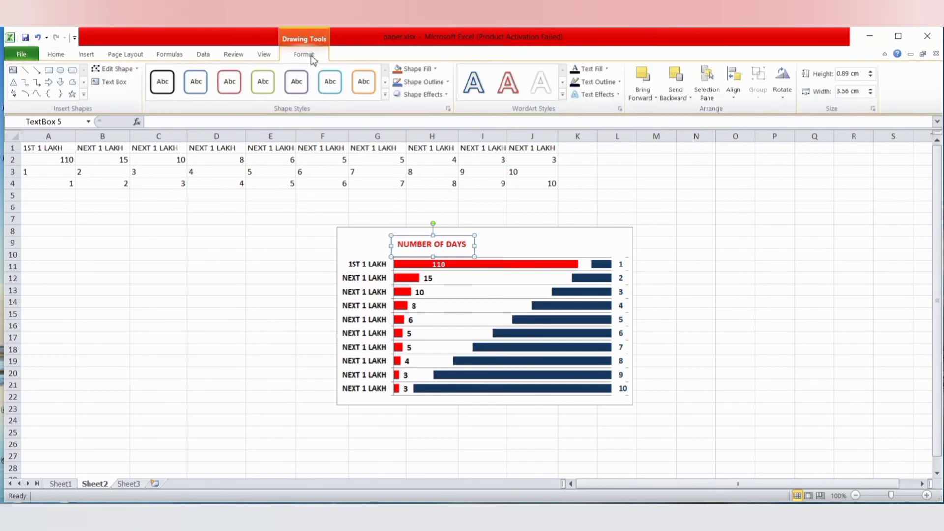
pyautogui.click(435, 81)
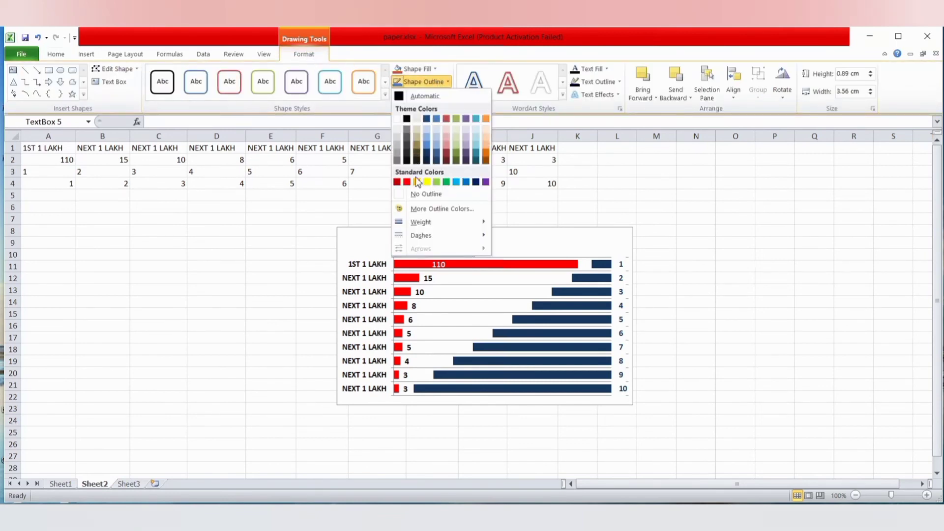
pyautogui.click(426, 196)
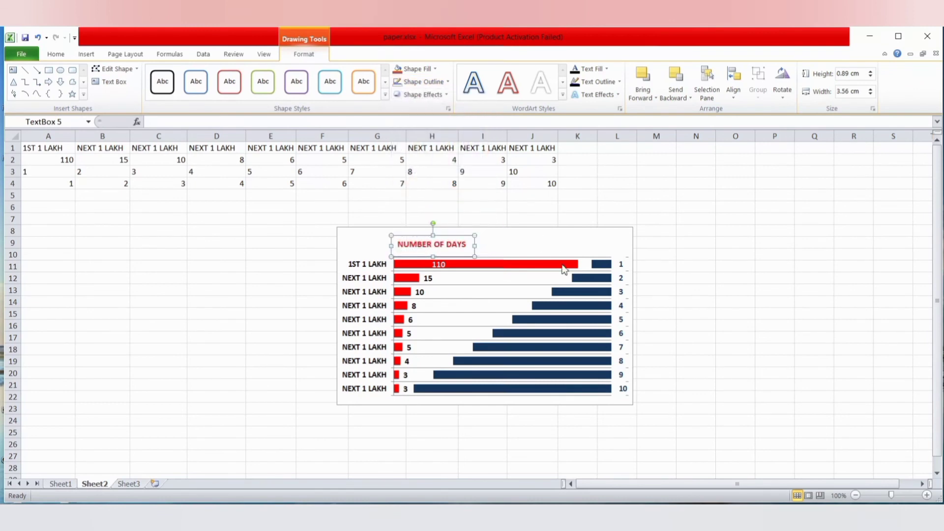
# Add a text box reading TOTAL INFECTED IN LAKHS, shrunk to fit its text and placed above the dark blue bars in the chart
pyautogui.click(740, 312)
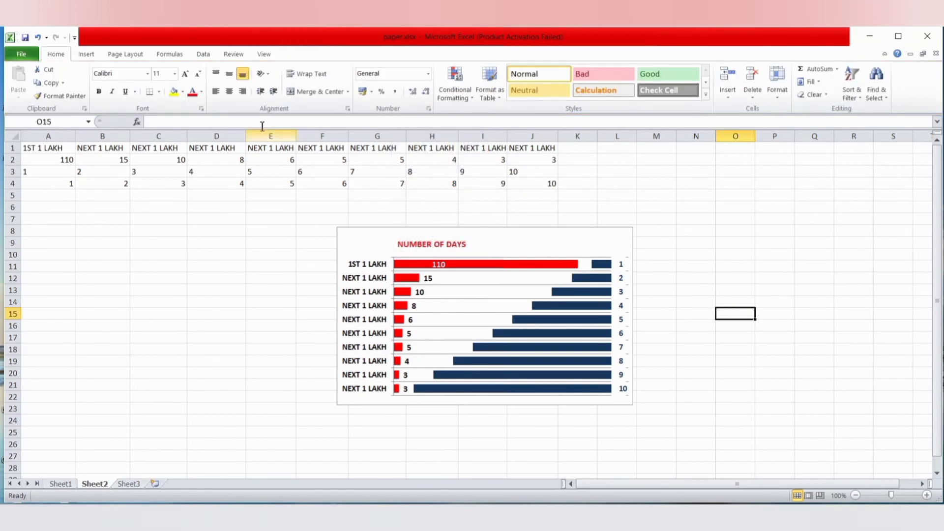
pyautogui.click(86, 54)
pyautogui.click(542, 86)
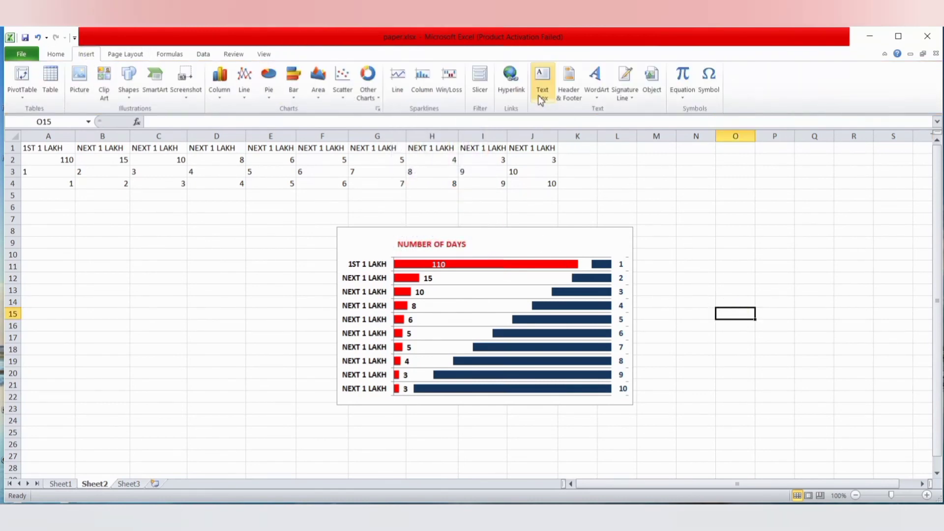
pyautogui.moveTo(679, 225); pyautogui.dragTo(834, 268)
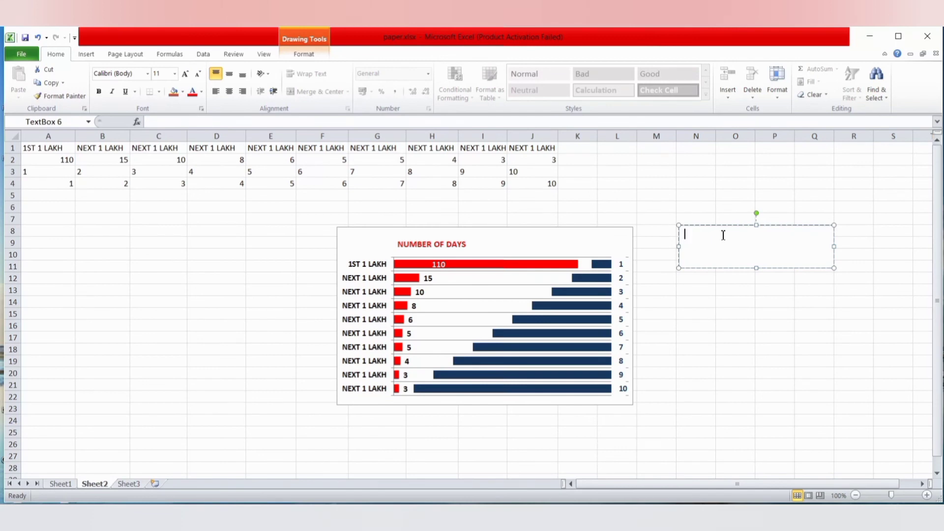
pyautogui.write('TOTAL INFECTED IN LAKHS')
pyautogui.moveTo(834, 268); pyautogui.dragTo(617, 258)
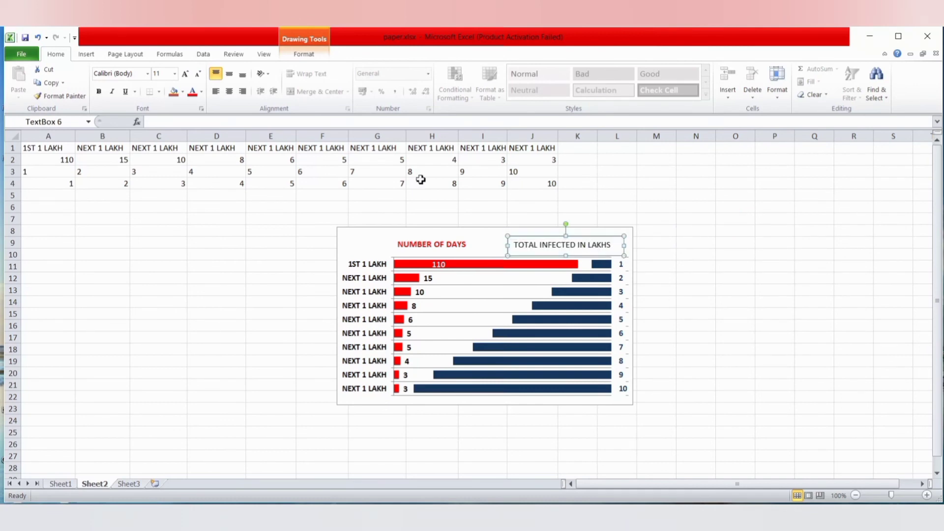
# Format the TOTAL INFECTED IN LAKHS text as bold and dark blue to match its bars
pyautogui.moveTo(614, 246); pyautogui.dragTo(511, 248)
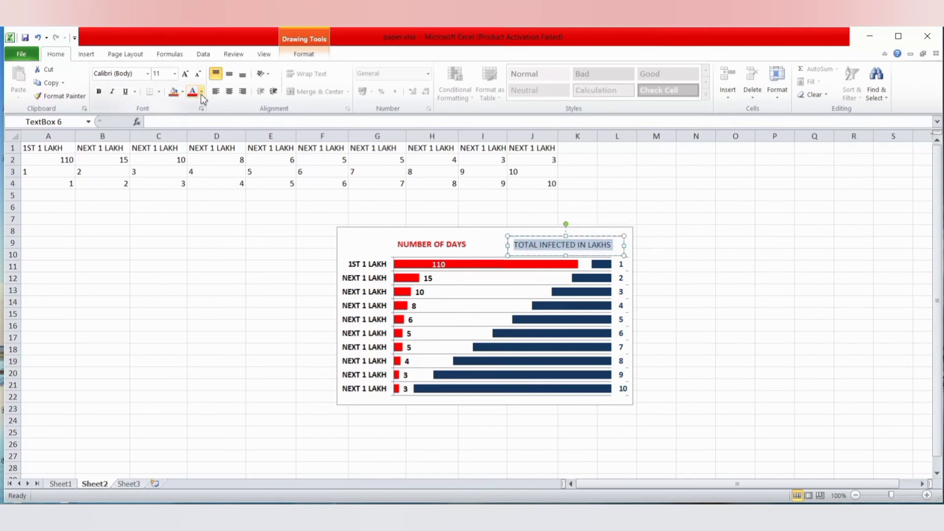
pyautogui.click(200, 93)
pyautogui.click(222, 168)
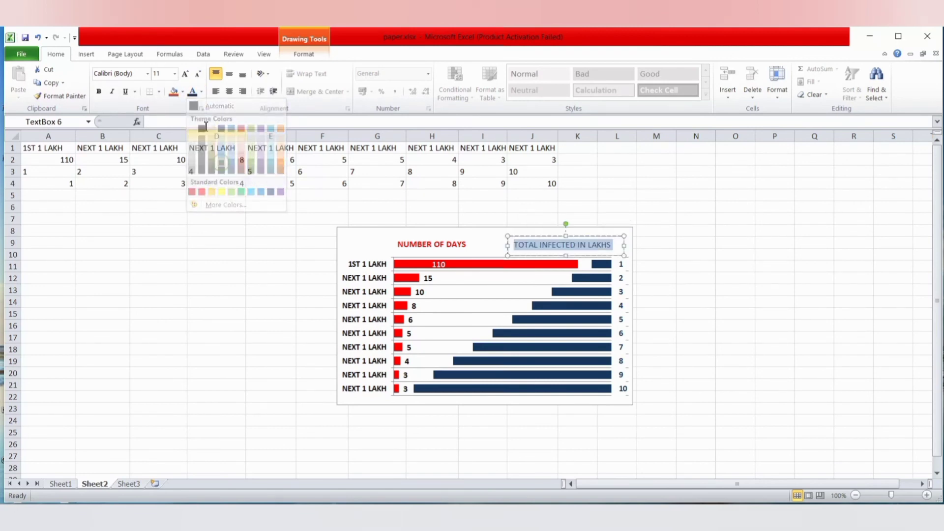
pyautogui.click(100, 93)
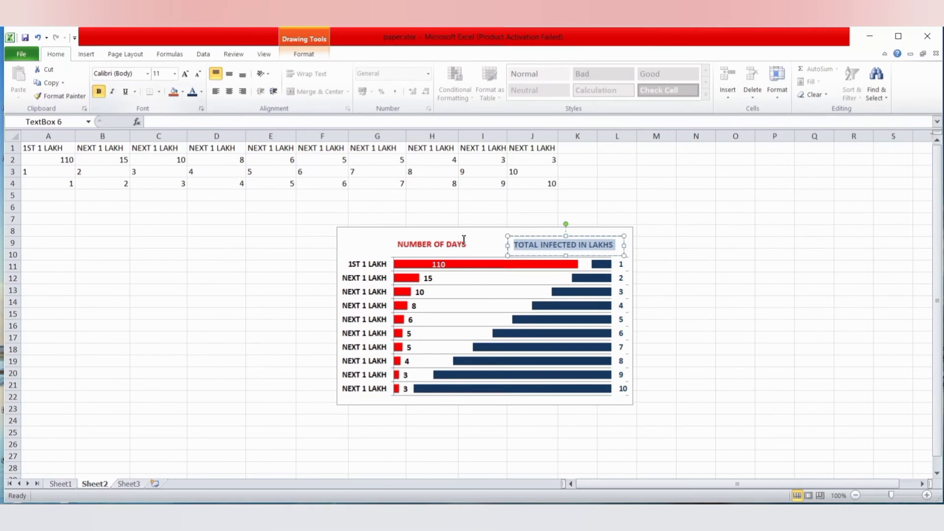
pyautogui.click(775, 349)
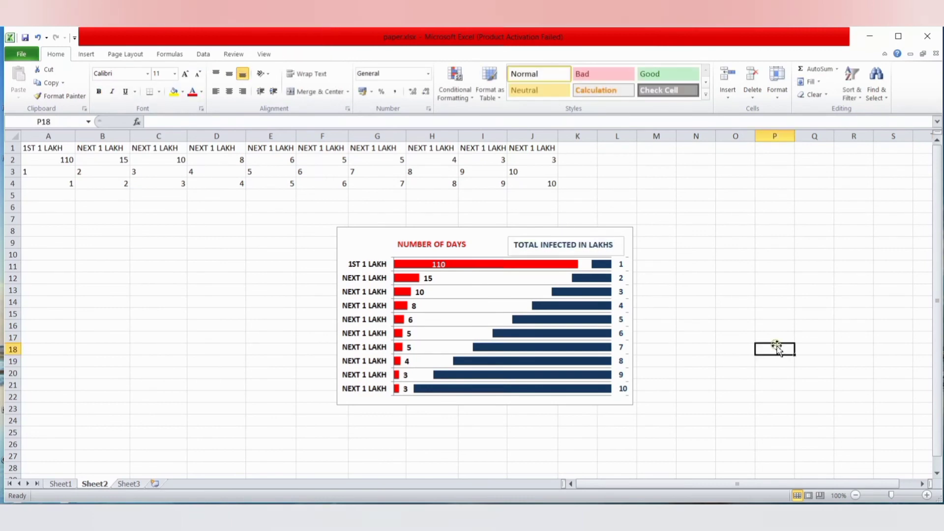
# Remove the outline of the TOTAL INFECTED IN LAKHS text box
pyautogui.click(619, 241)
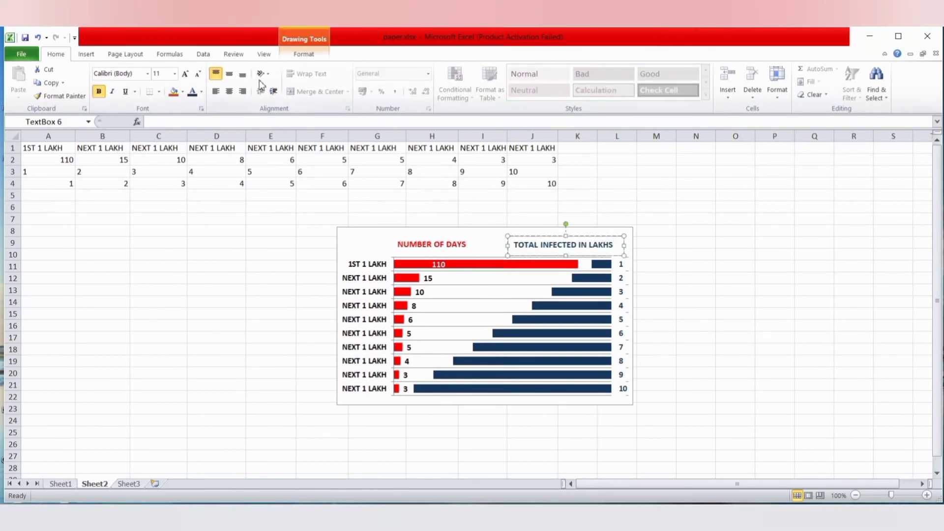
pyautogui.click(304, 54)
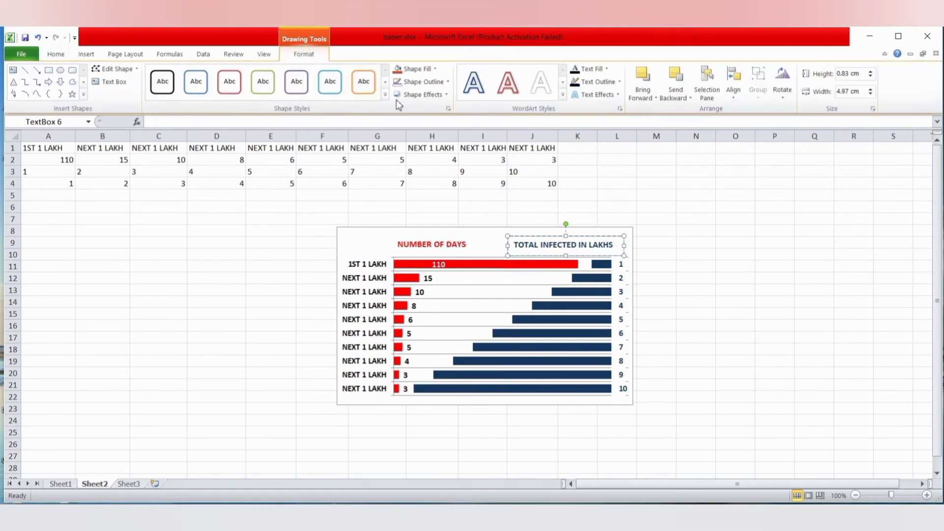
pyautogui.click(433, 82)
pyautogui.click(437, 194)
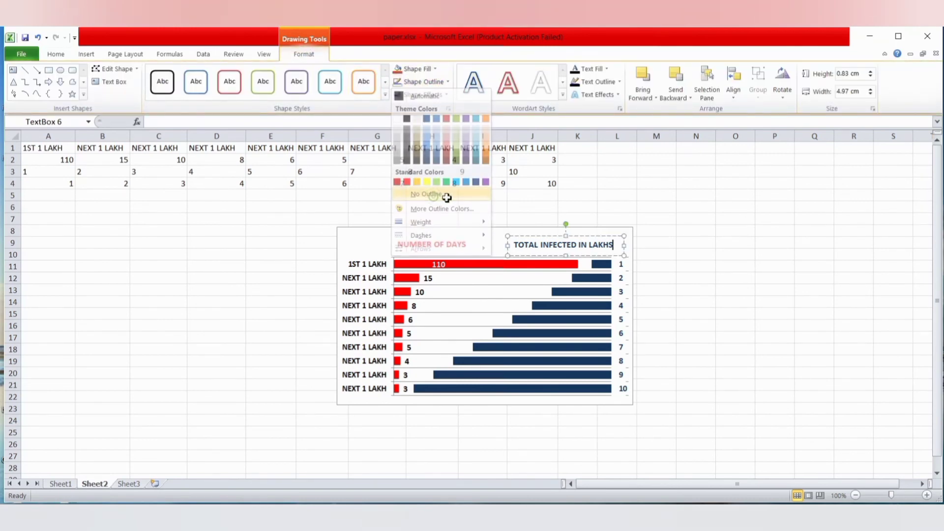
pyautogui.click(712, 333)
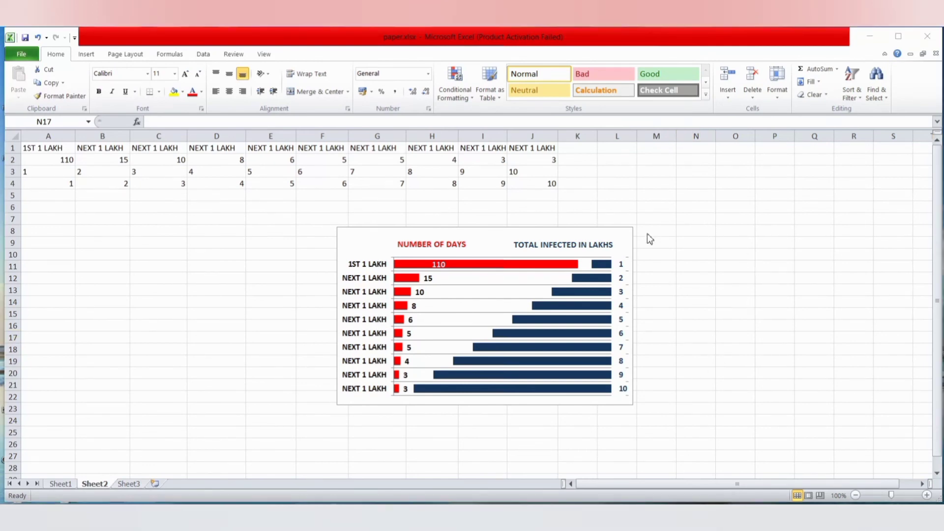
# Add a chart title to the bar chart using the Above Chart option
pyautogui.click(629, 236)
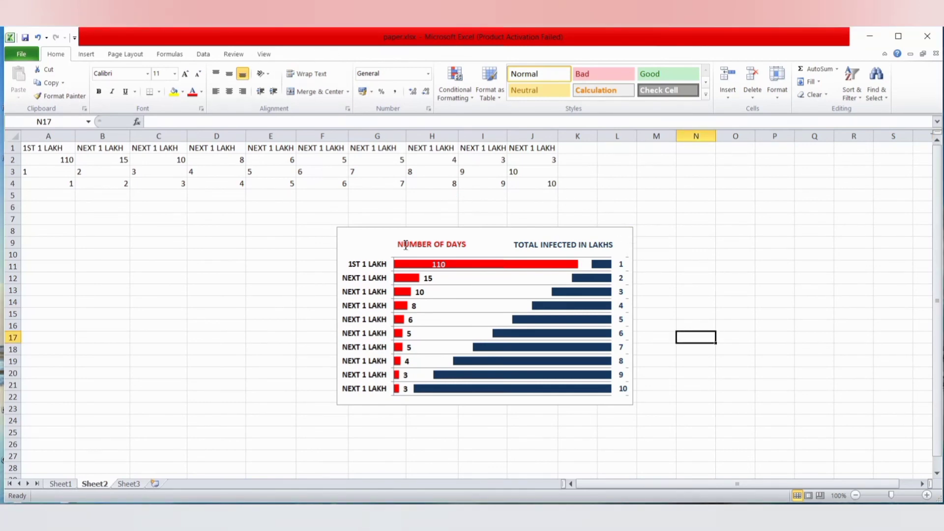
pyautogui.click(350, 242)
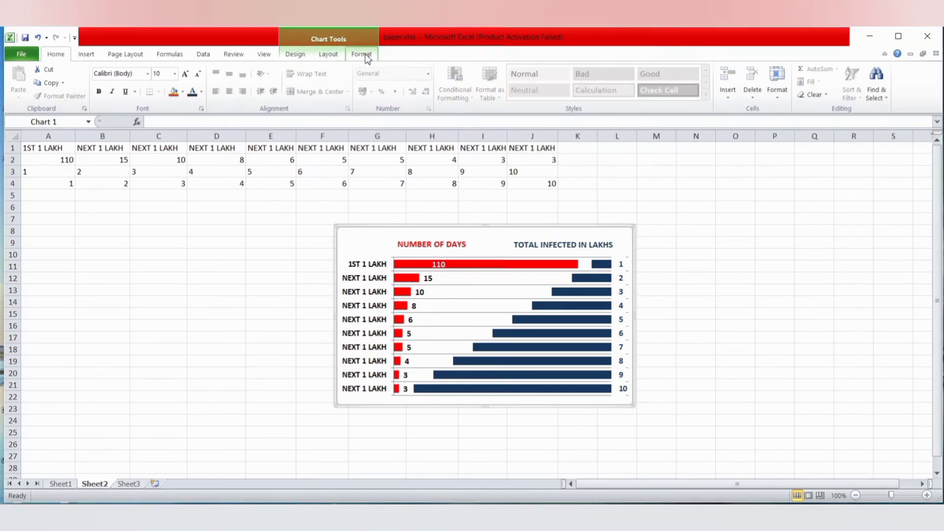
pyautogui.click(299, 56)
pyautogui.click(327, 55)
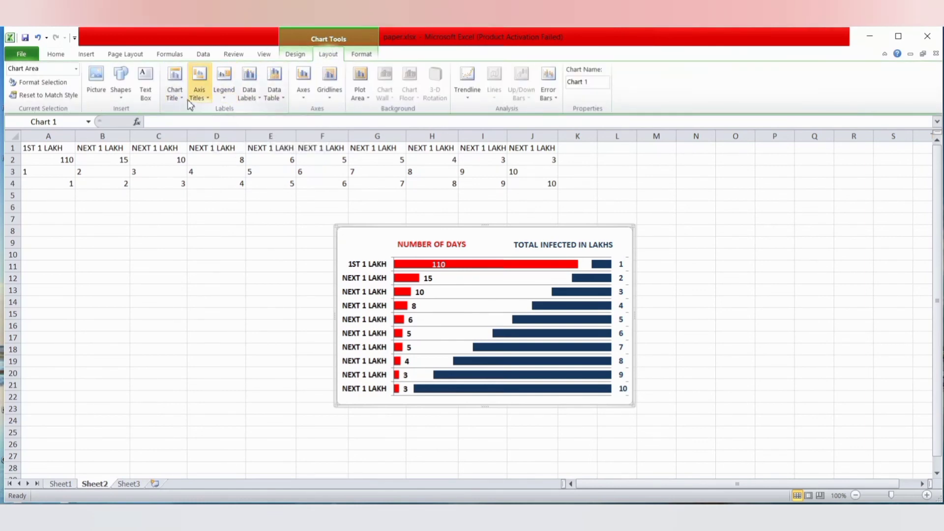
pyautogui.click(170, 98)
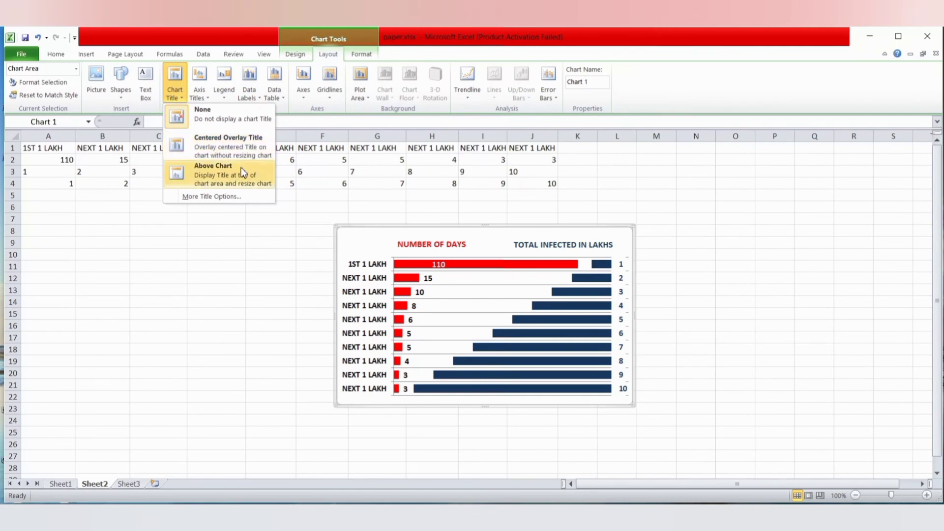
pyautogui.click(235, 178)
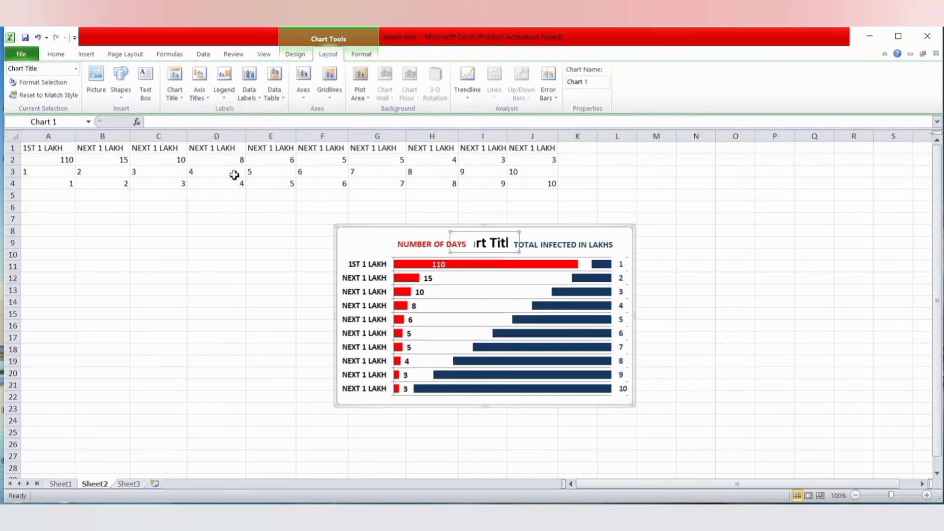